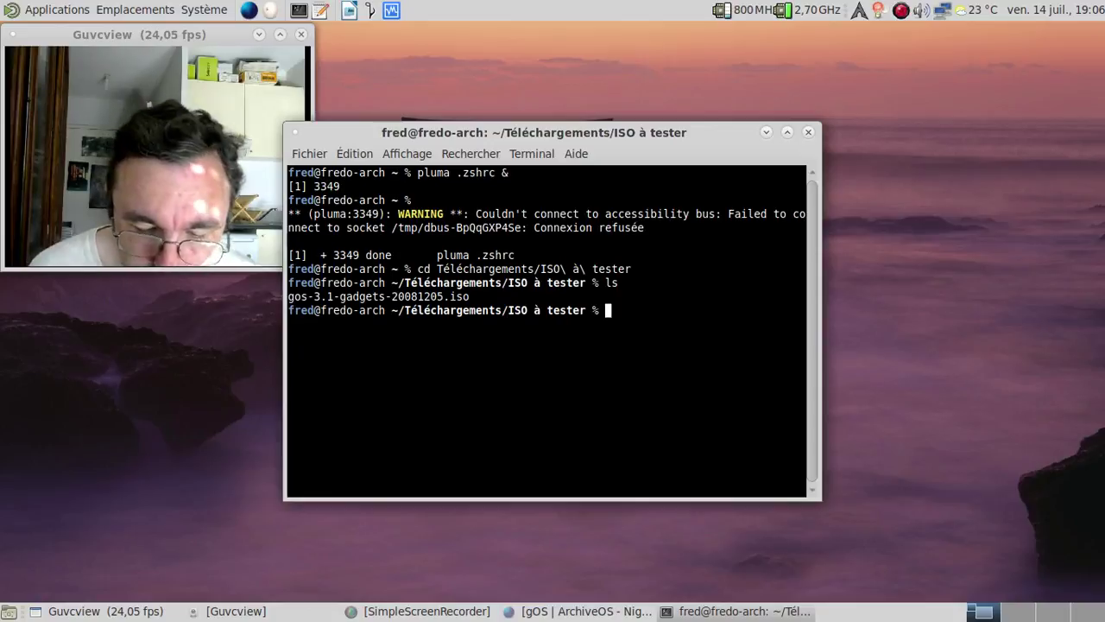
Create a 32G disk.img with qemu-img and boot kvm32-old from the gOS 3.1 Gadgets ISO.
{"action": "type", "text": "qemu-img"}
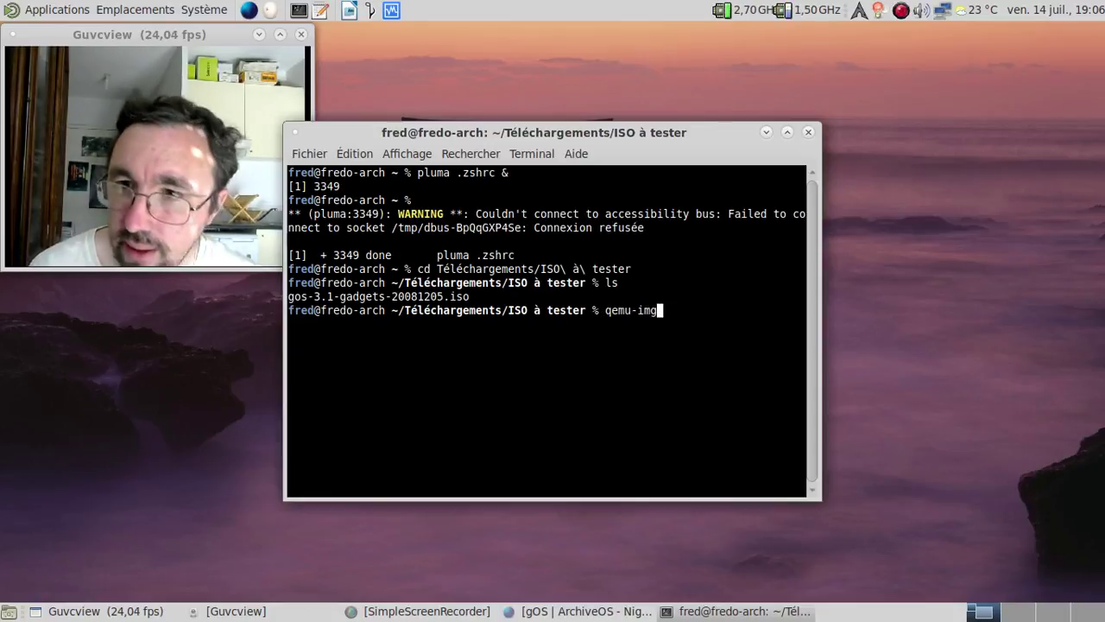
{"action": "type", "text": " create "}
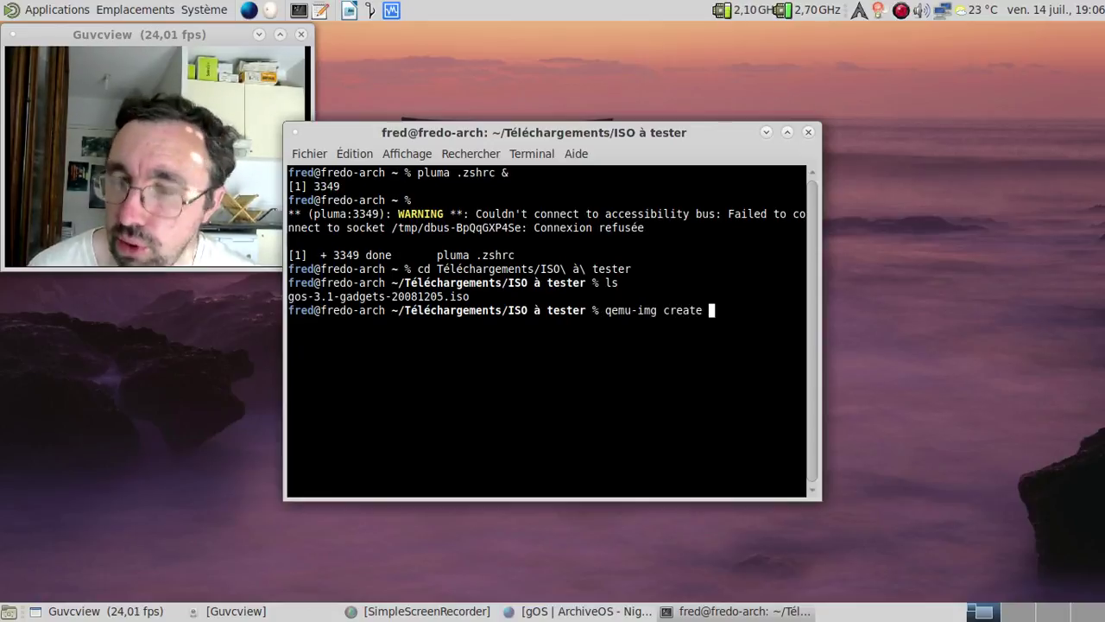
{"action": "type", "text": "disk."}
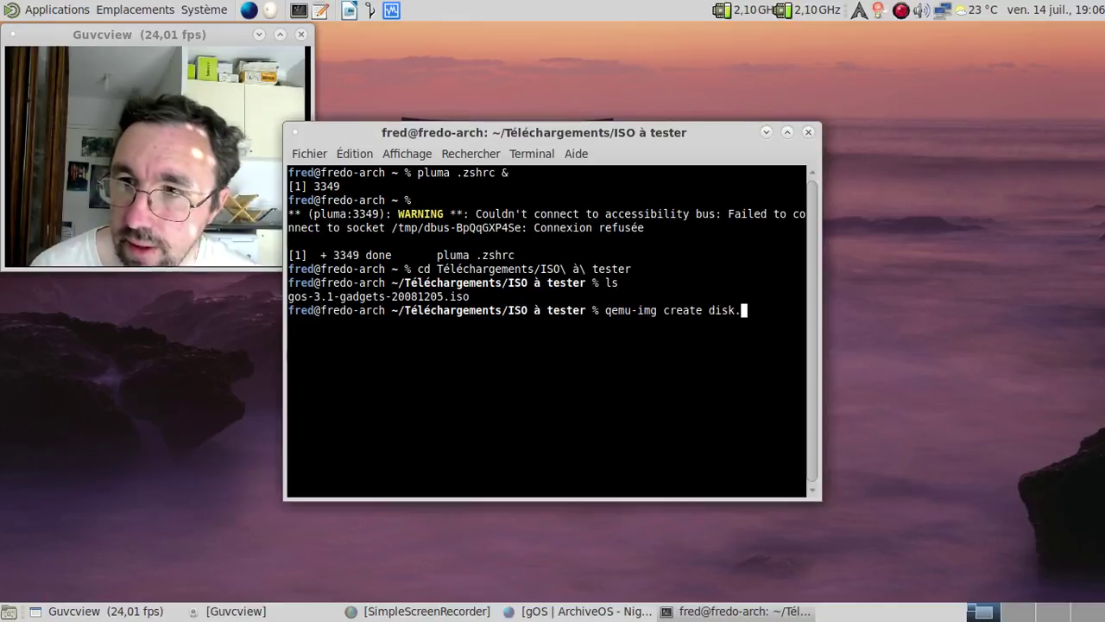
{"action": "type", "text": "img 32G"}
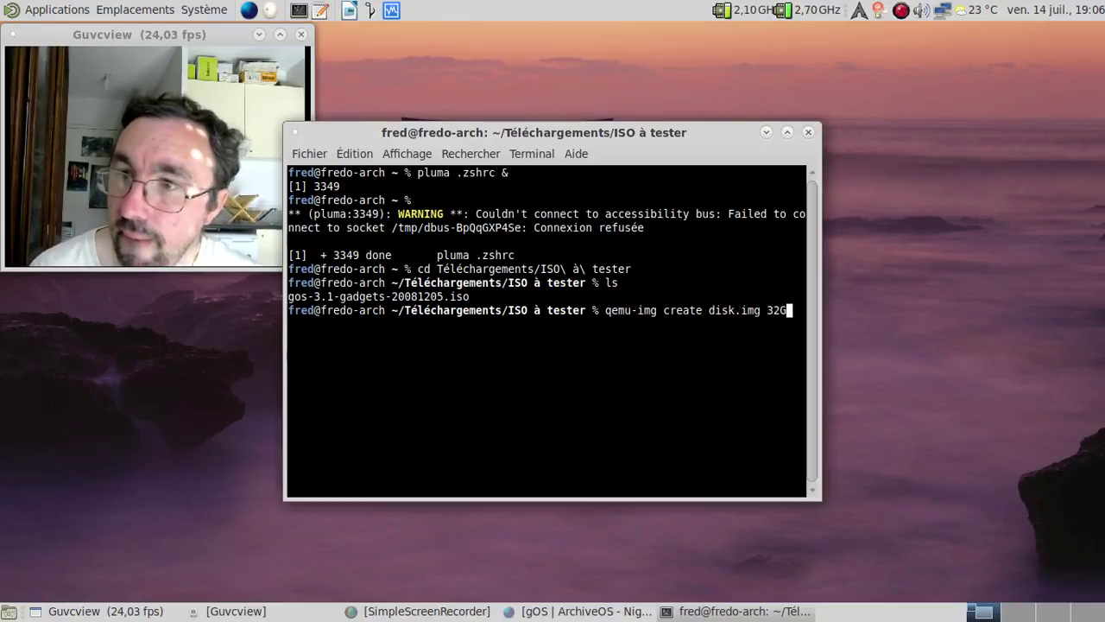
{"action": "key", "text": "Return"}
{"action": "type", "text": "k"}
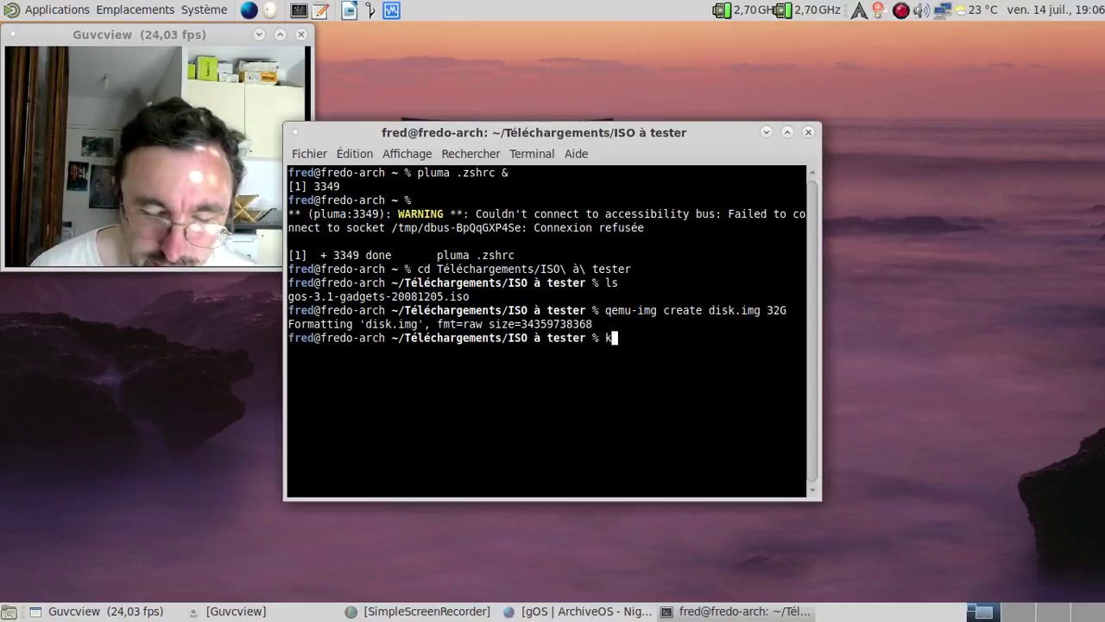
{"action": "type", "text": "vm32-o"}
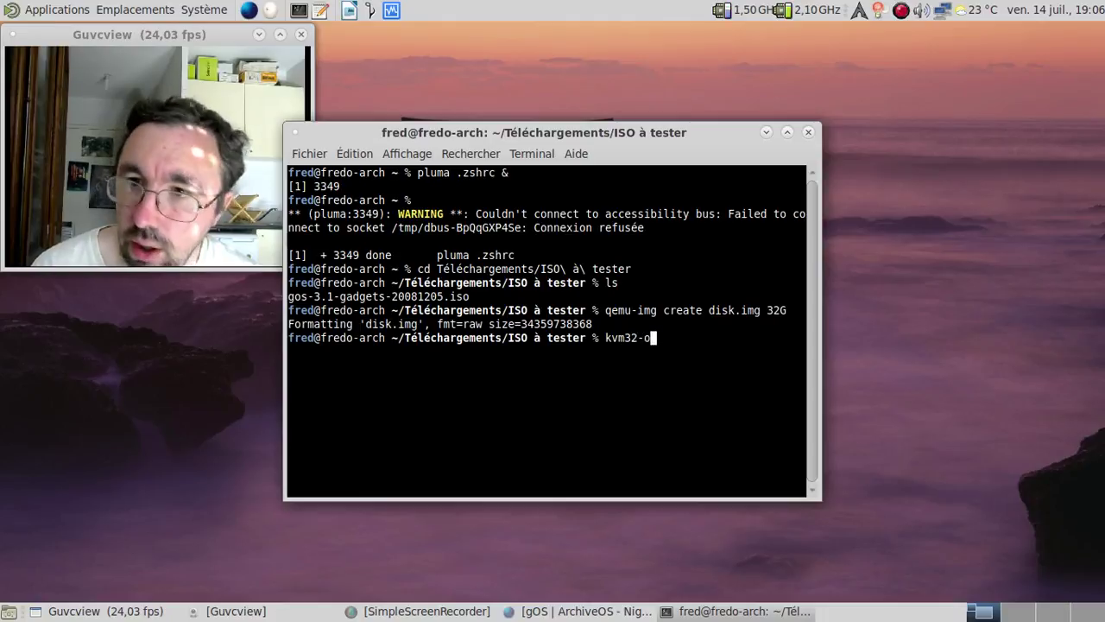
{"action": "type", "text": "ld -"}
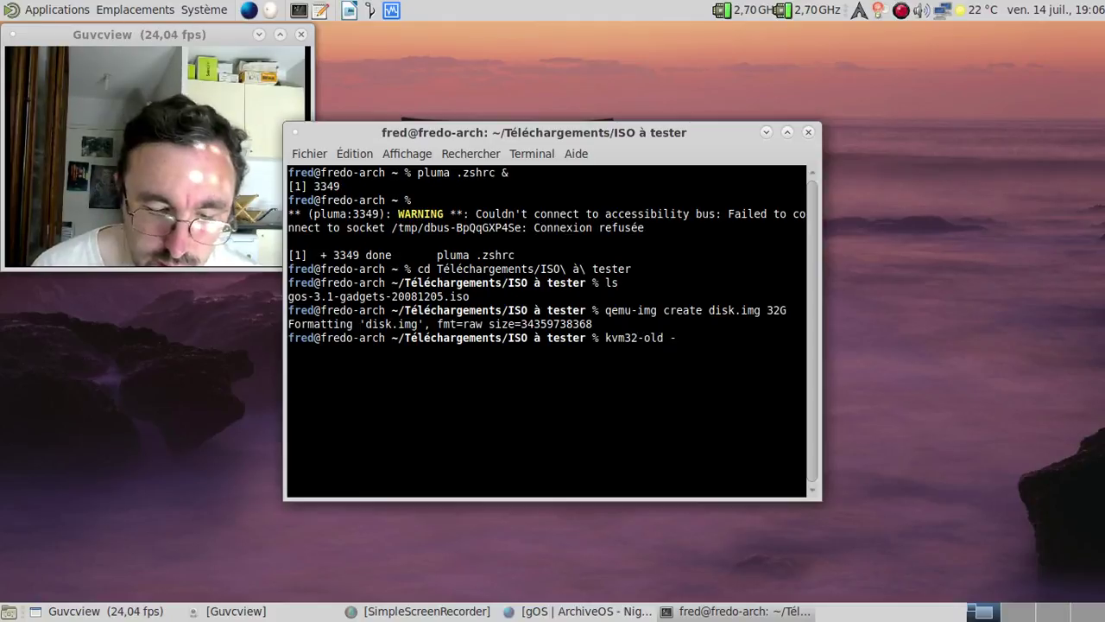
{"action": "type", "text": "hd"}
{"action": "key", "text": "BackSpace"}
{"action": "key", "text": "BackSpace"}
{"action": "key", "text": "BackSpace"}
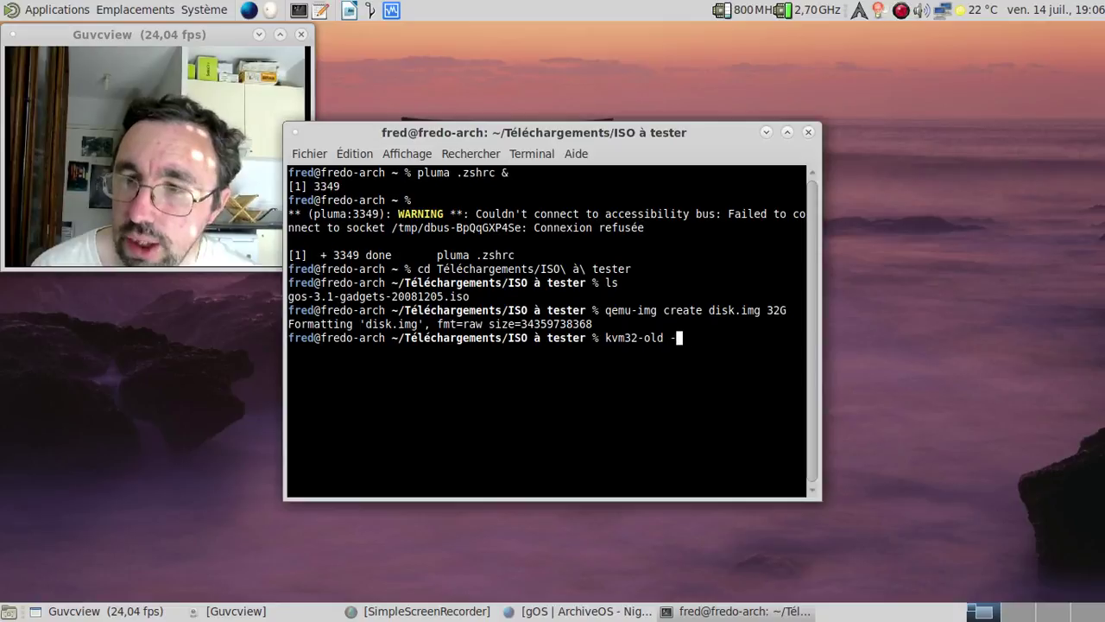
{"action": "type", "text": "-hda disk.img -cdrom"}
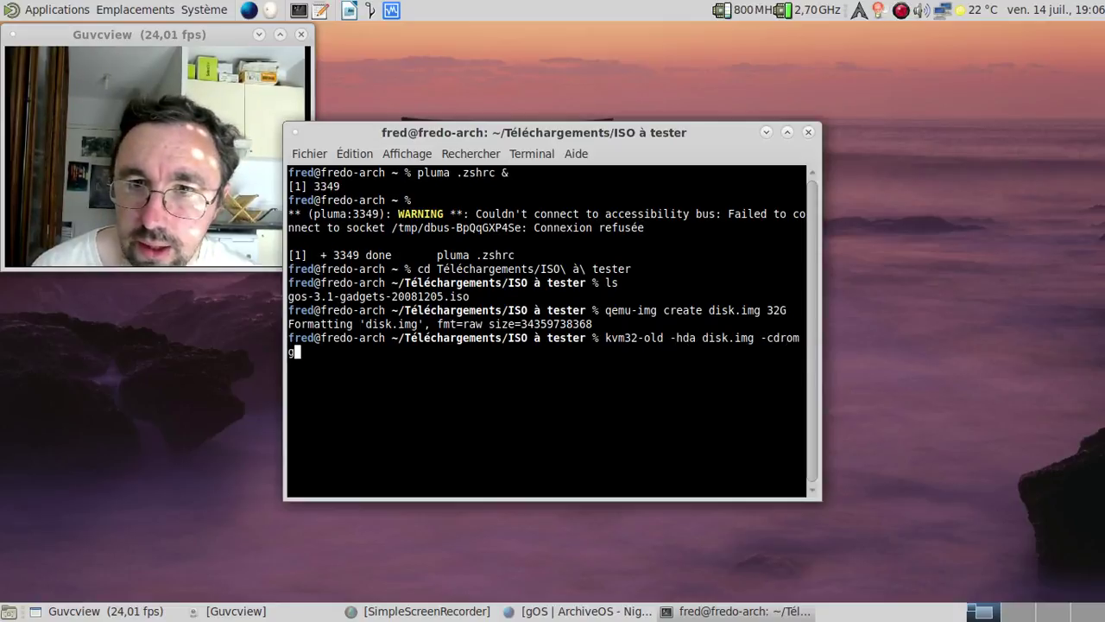
{"action": "type", "text": " g"}
{"action": "key", "text": "Tab"}
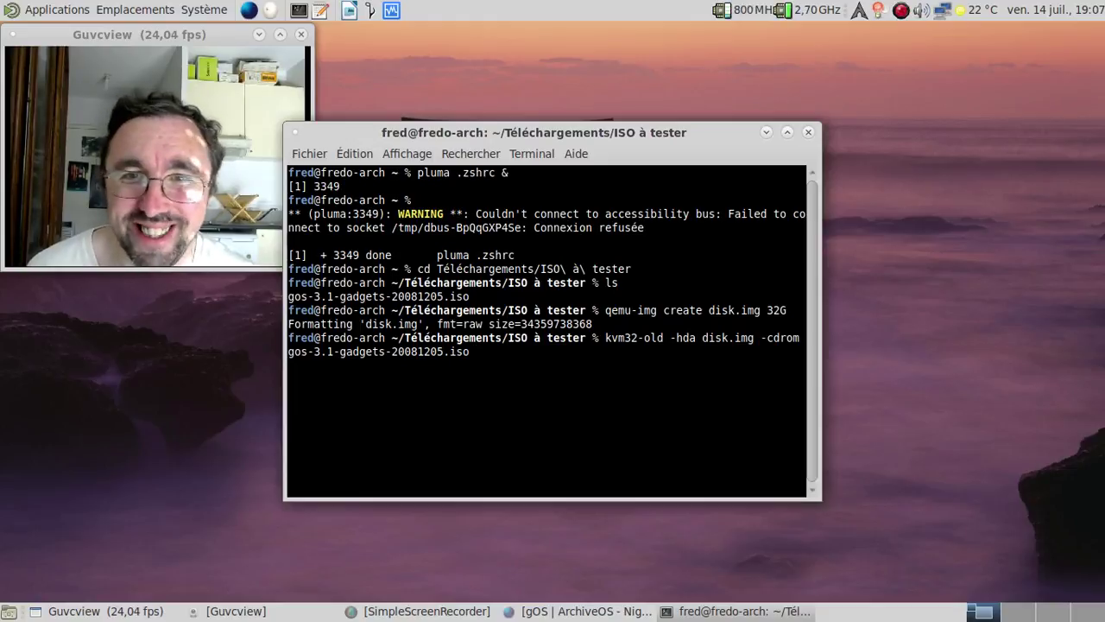
{"action": "type", "text": "-boot"}
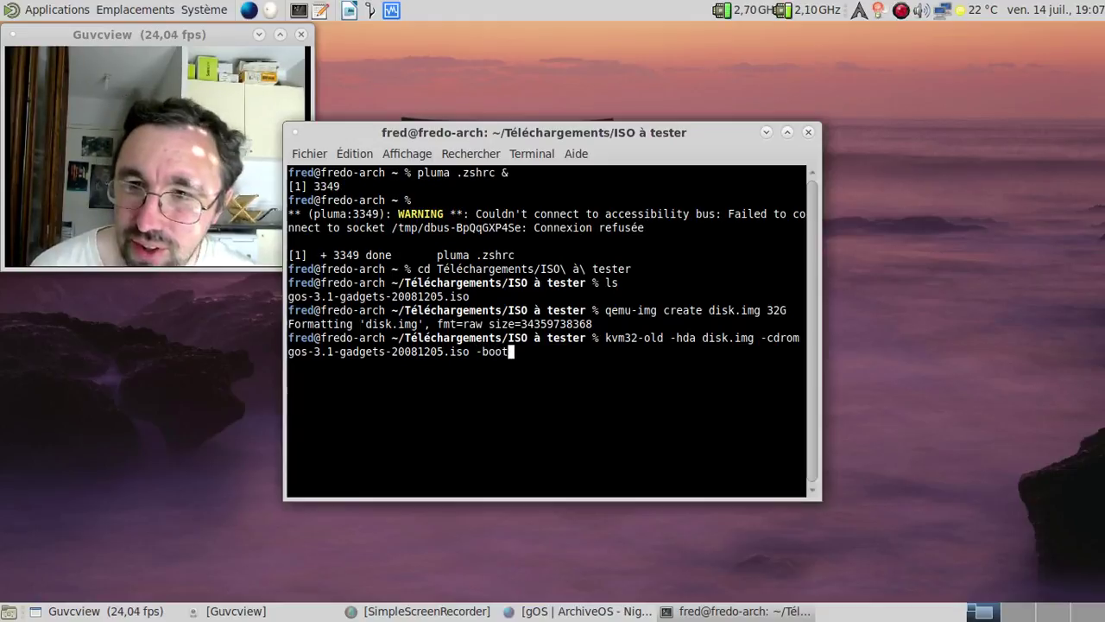
{"action": "type", "text": " order=cd &"}
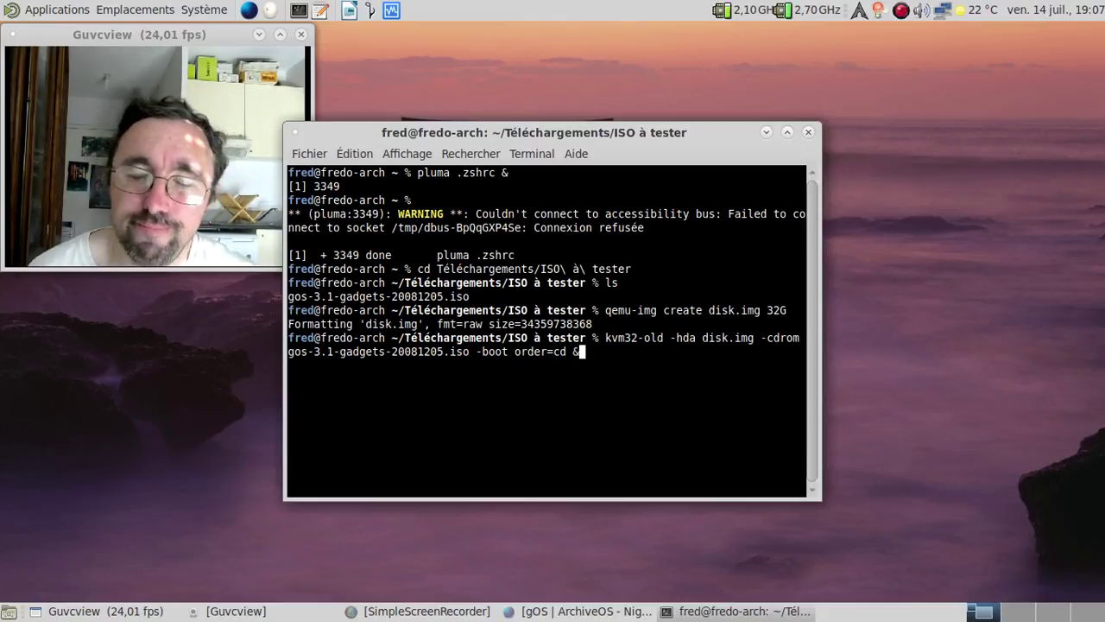
{"action": "key", "text": "Return"}
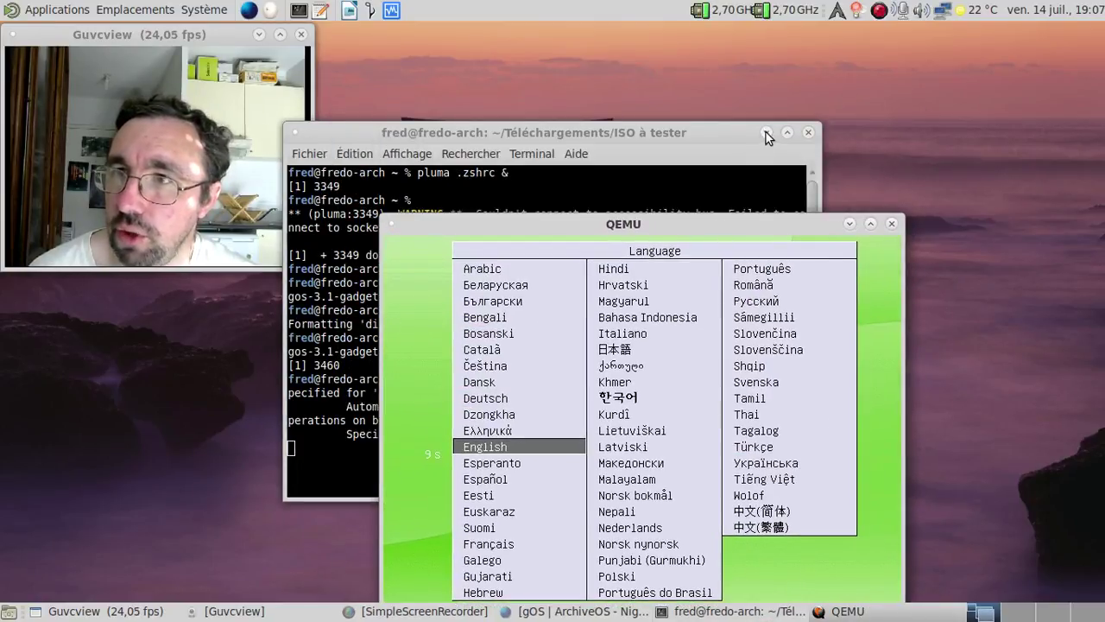
Minimize the terminal and reposition the QEMU and webcam windows.
{"action": "left_click", "coordinate": [766, 132]}
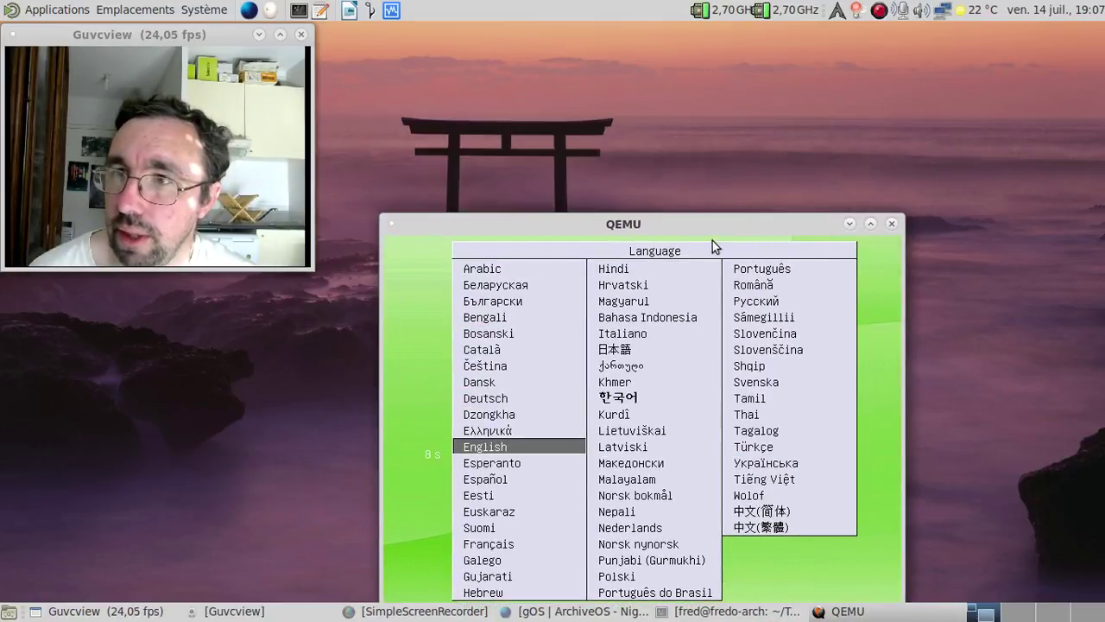
{"action": "left_click_drag", "start_coordinate": [696, 224], "coordinate": [638, 53]}
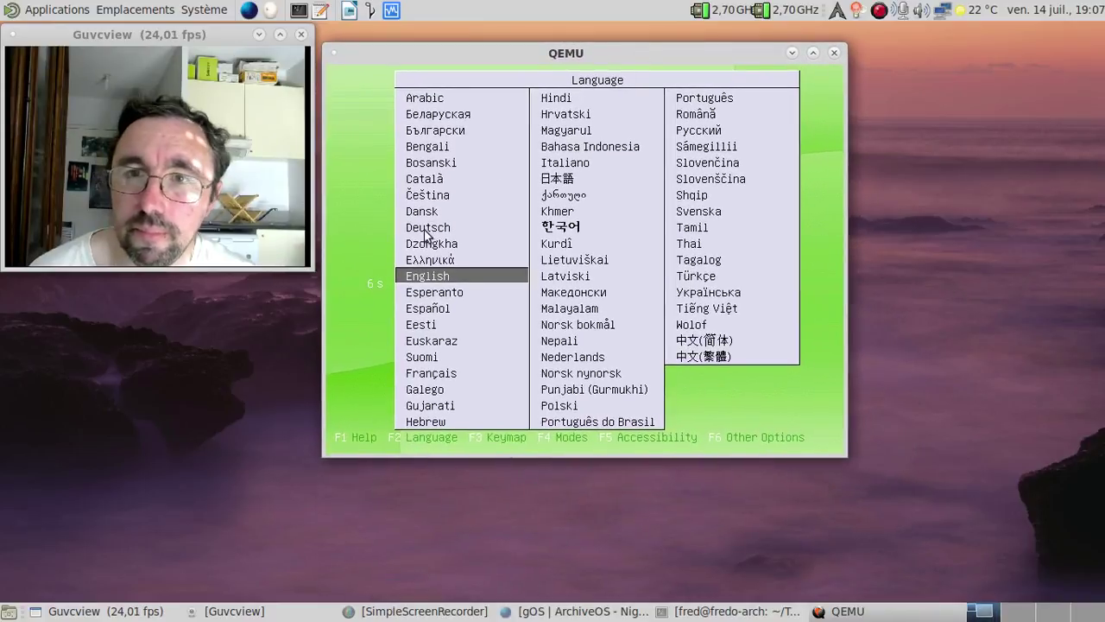
{"action": "left_click_drag", "start_coordinate": [312, 270], "coordinate": [260, 236]}
{"action": "left_click_drag", "start_coordinate": [518, 53], "coordinate": [469, 60]}
Choose Français as the boot language and start the live gOS session.
{"action": "key", "text": "Down"}
{"action": "key", "text": "Down"}
{"action": "key", "text": "Down"}
{"action": "key", "text": "Down"}
{"action": "key", "text": "Down"}
{"action": "key", "text": "Down"}
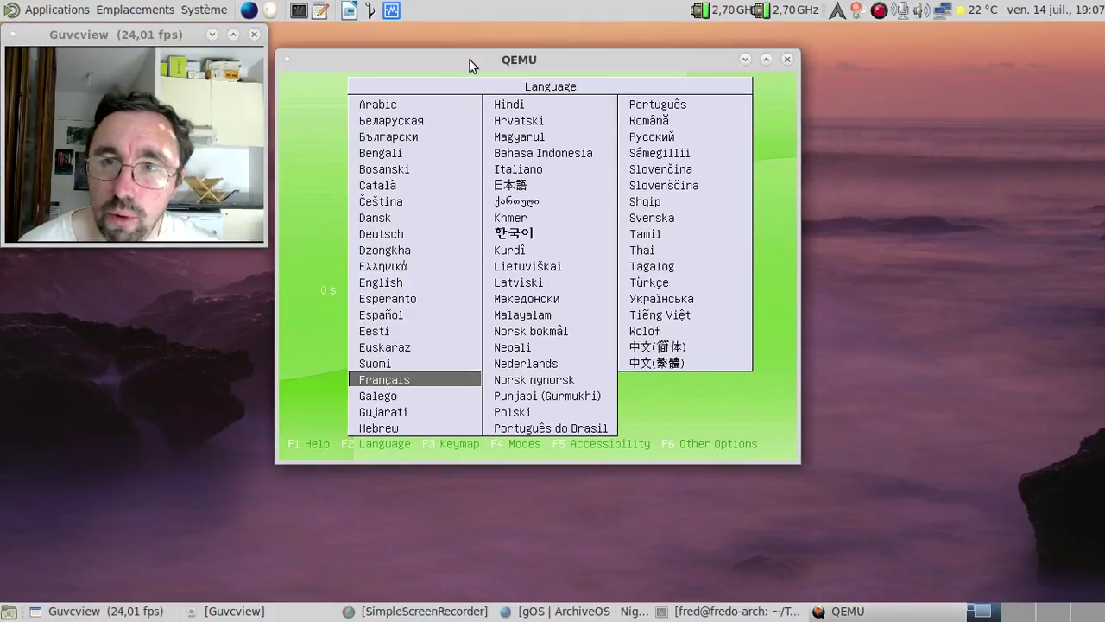
{"action": "key", "text": "Return"}
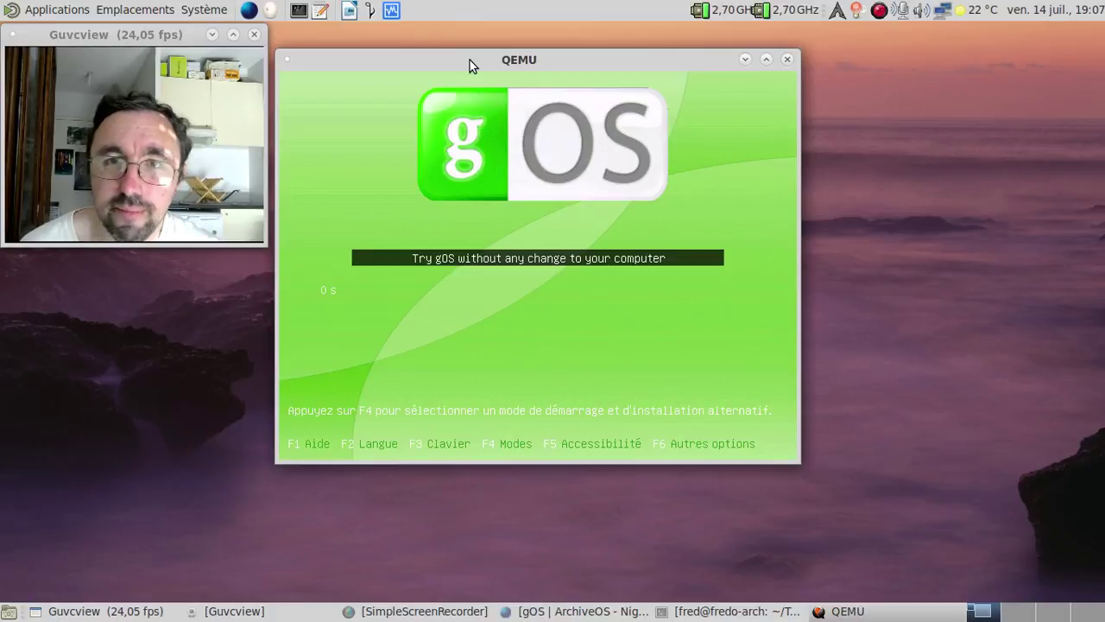
{"action": "key", "text": "Return"}
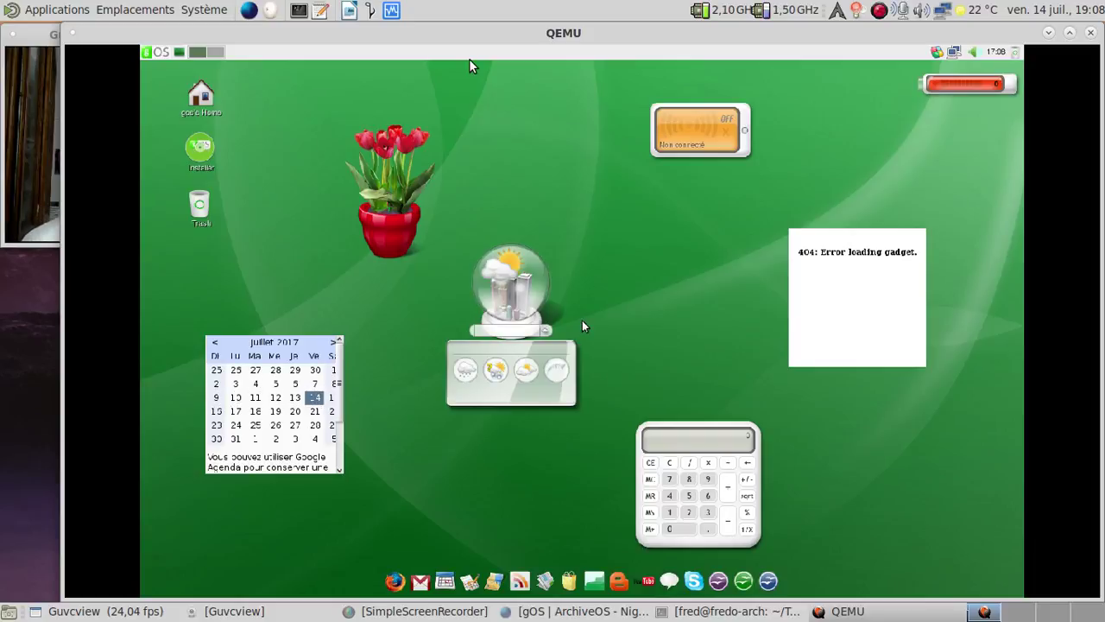
{"action": "left_click", "coordinate": [32, 33]}
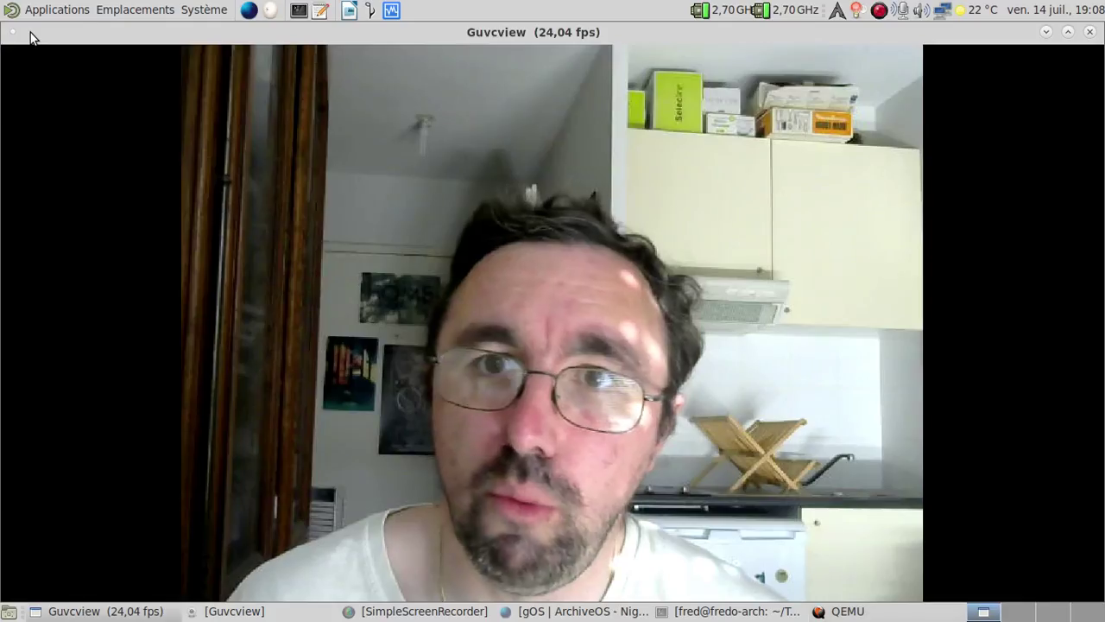
{"action": "double_click", "coordinate": [216, 36]}
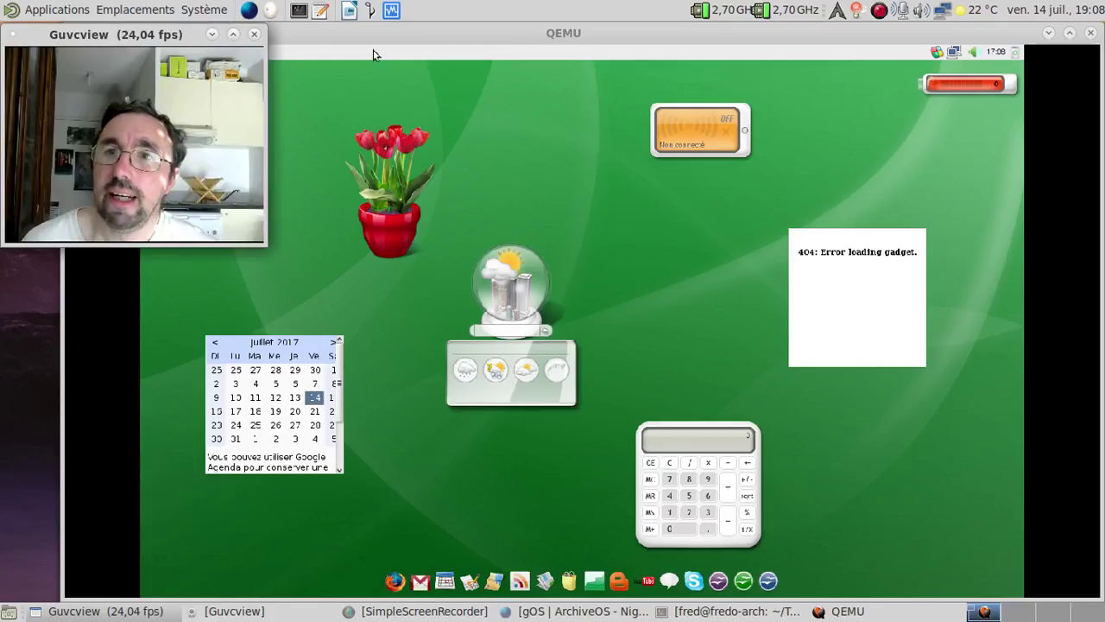
{"action": "left_click", "coordinate": [394, 33]}
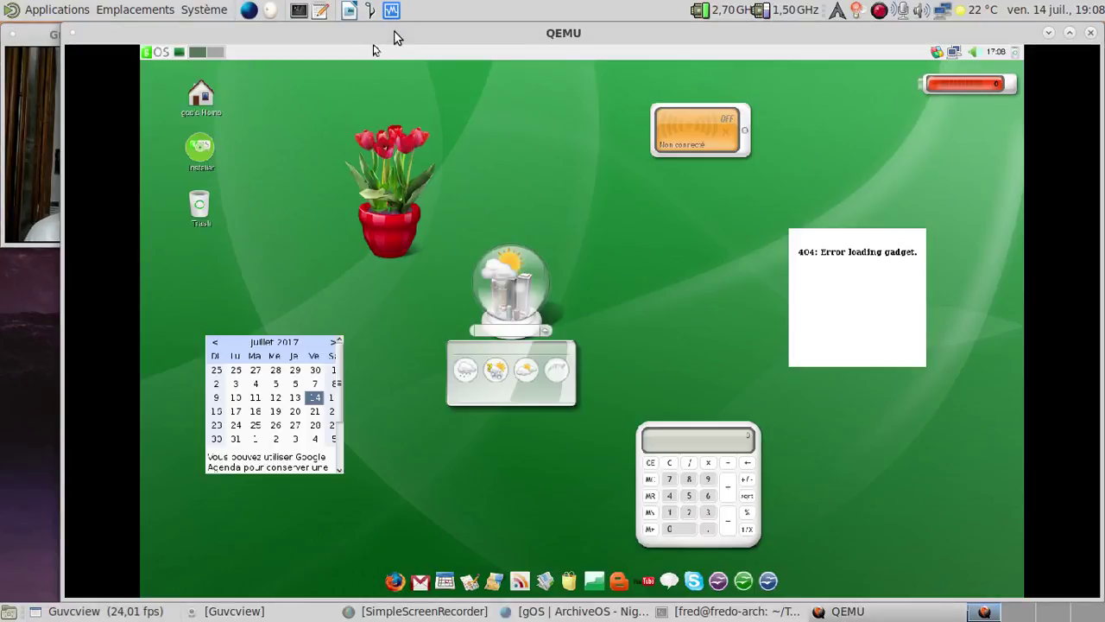
{"action": "left_click", "coordinate": [394, 52]}
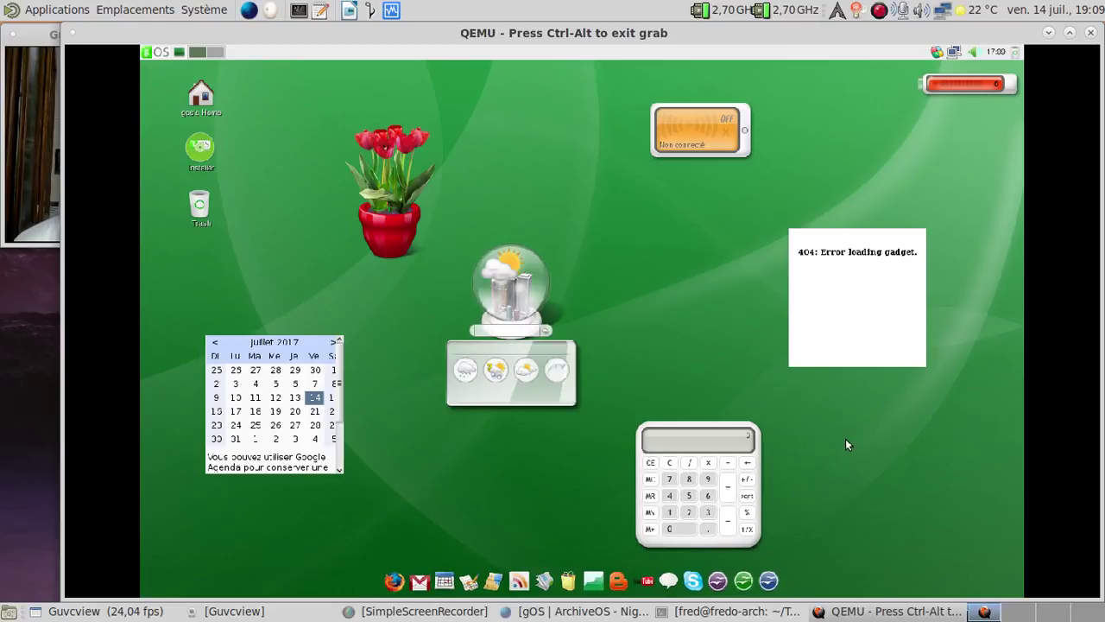
{"action": "key", "text": "ctrl+alt"}
{"action": "left_click", "coordinate": [19, 79]}
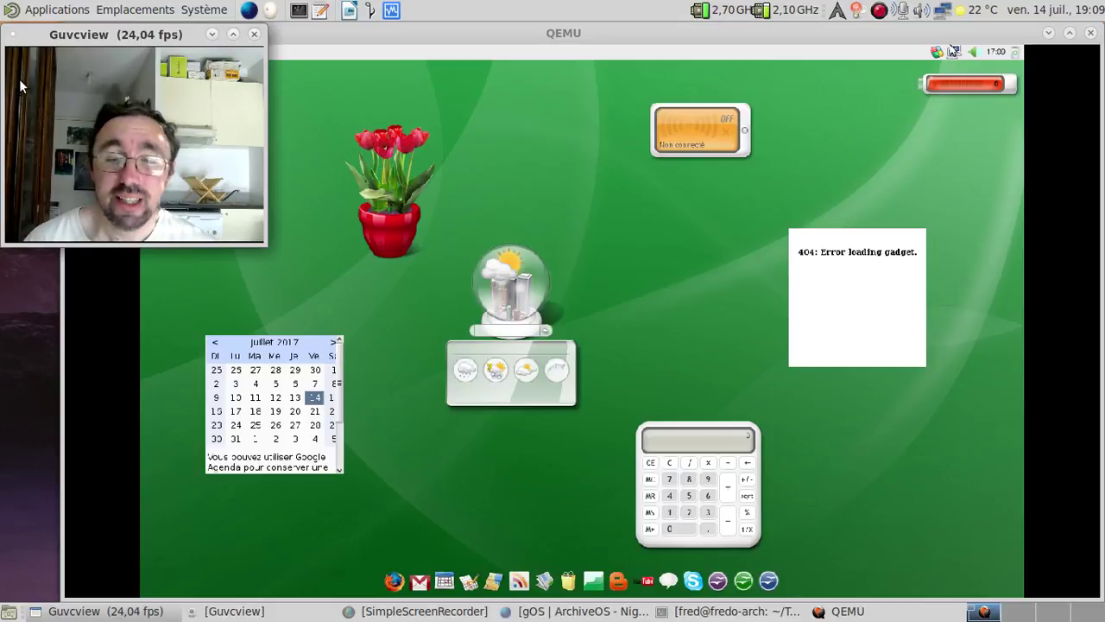
{"action": "left_click", "coordinate": [815, 127]}
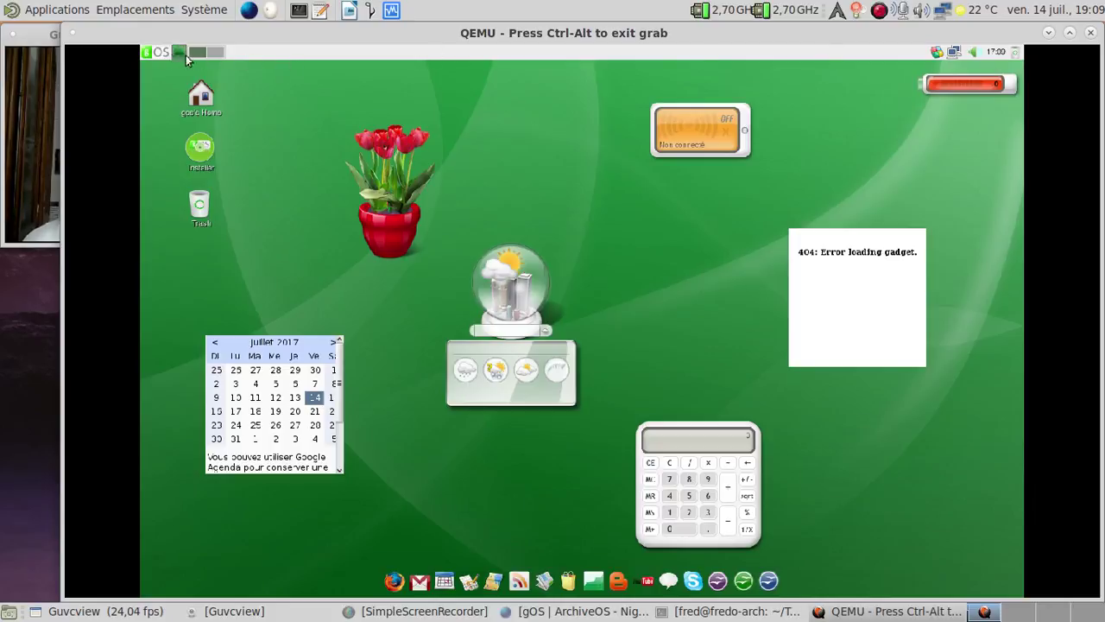
Launch the gOS terminal from the main menu and enlarge its text.
{"action": "left_click", "coordinate": [157, 58]}
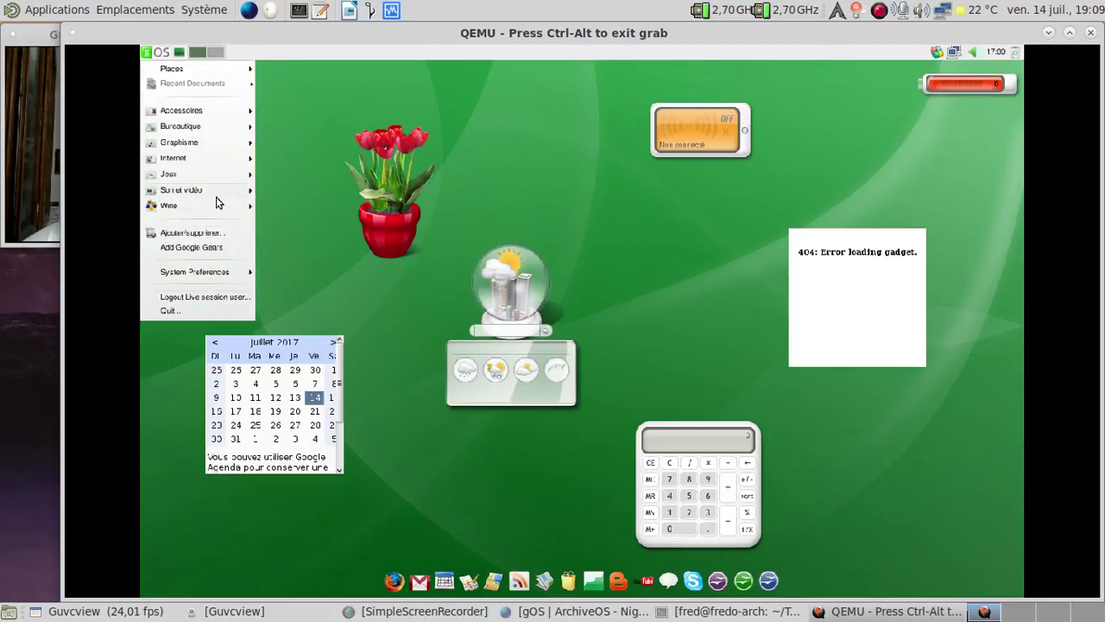
{"action": "mouse_move", "coordinate": [212, 112]}
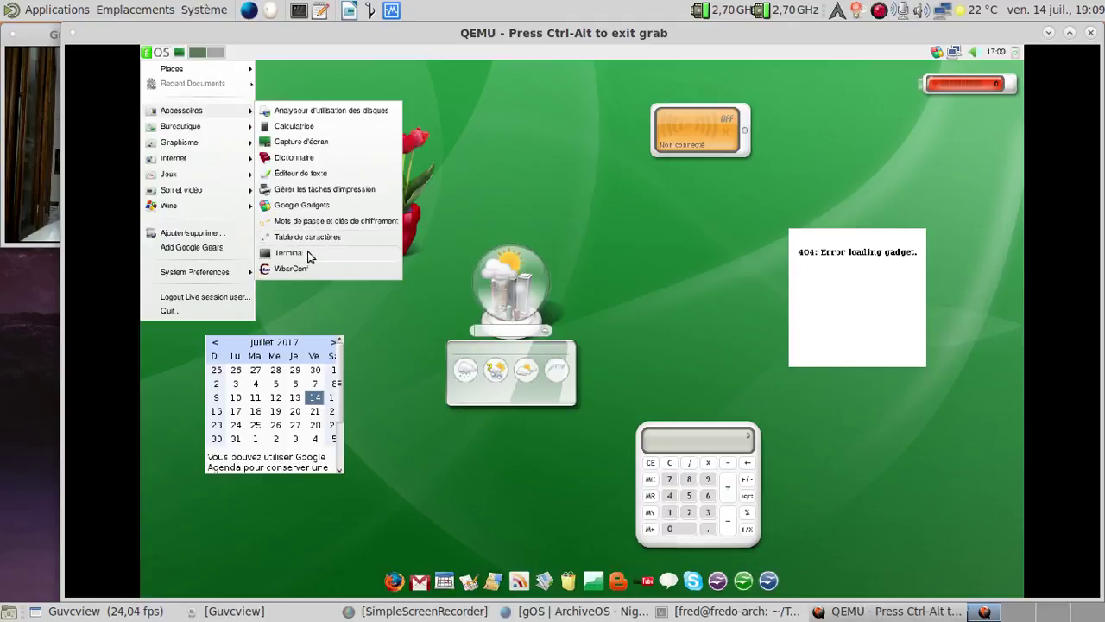
{"action": "left_click", "coordinate": [290, 253]}
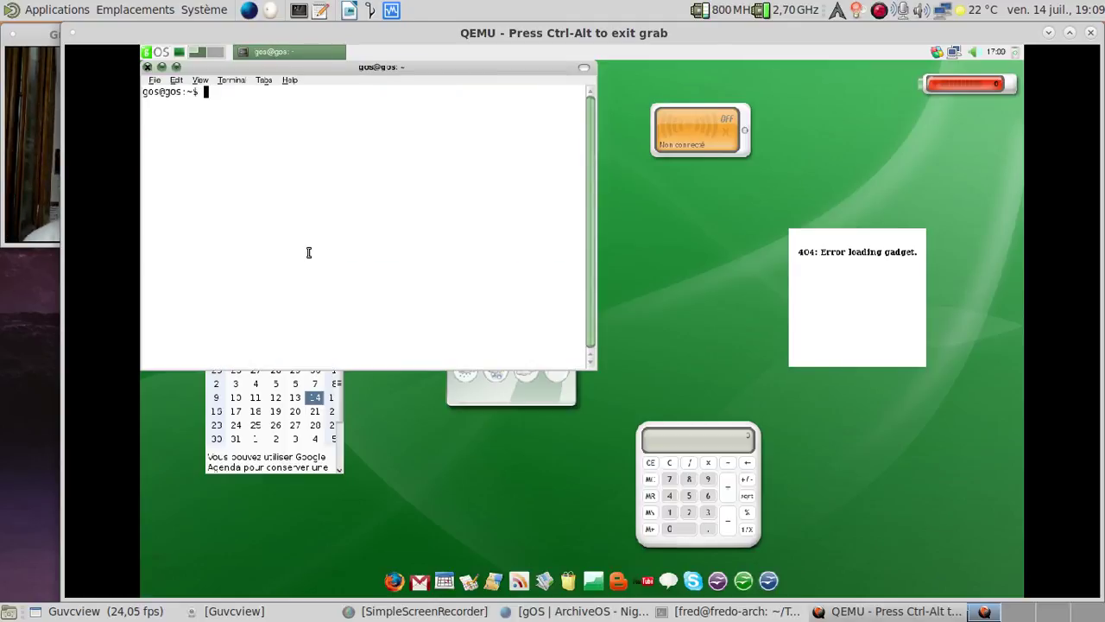
{"action": "key", "text": "ctrl+plus"}
{"action": "key", "text": "ctrl+plus"}
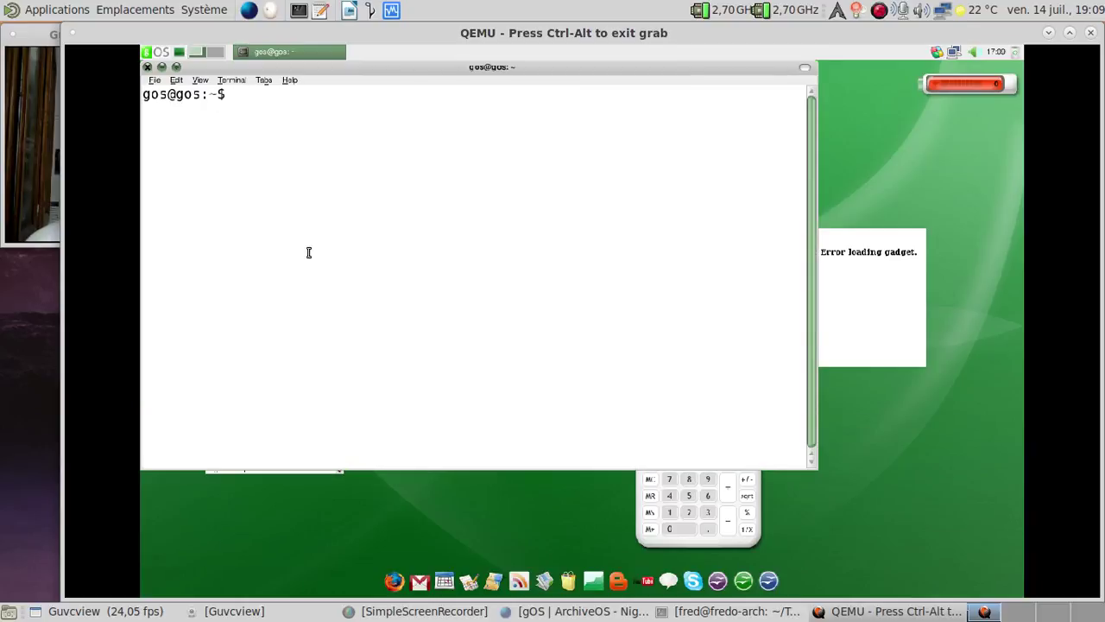
Run uname -q and lsb_release -a to show the Ubuntu 8.04.1 hardy details, then exit.
{"action": "type", "text": "uname -q"}
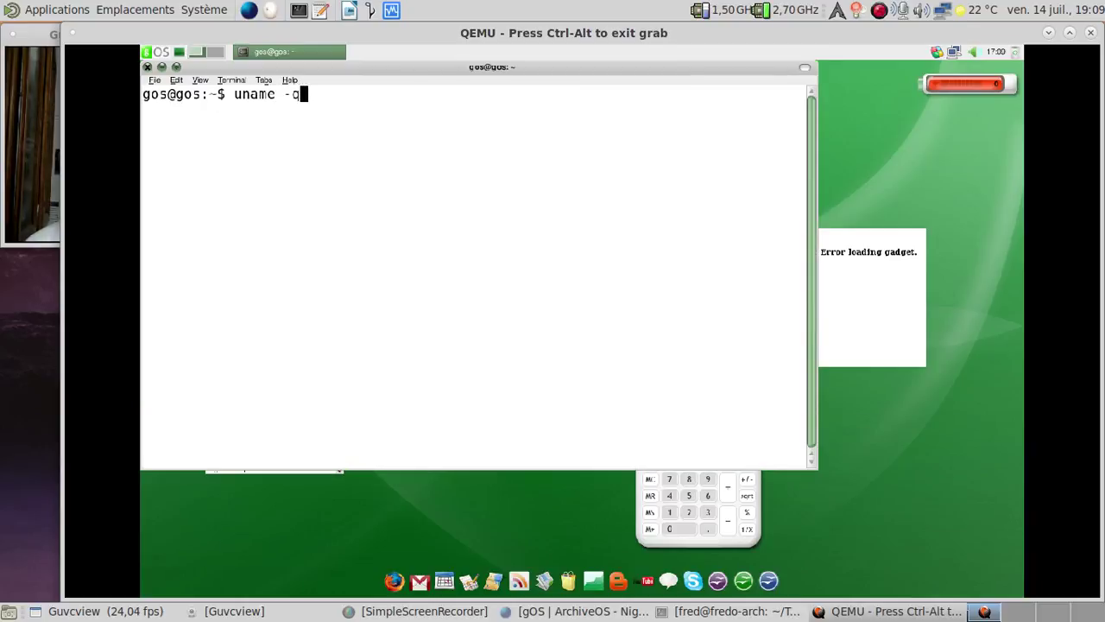
{"action": "key", "text": "Return"}
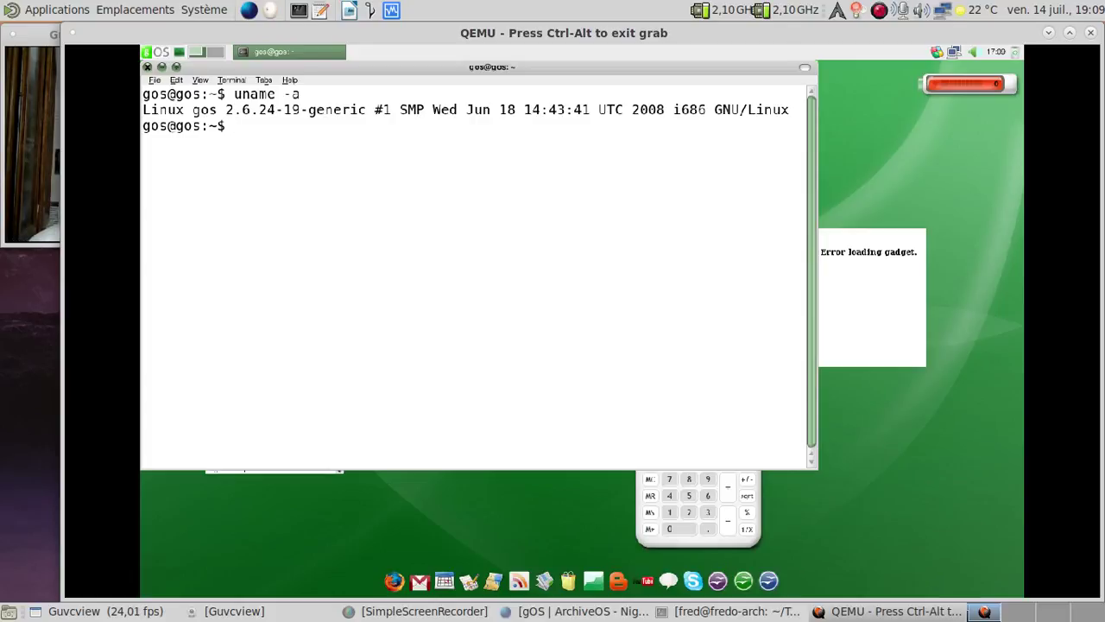
{"action": "type", "text": "lsb_r"}
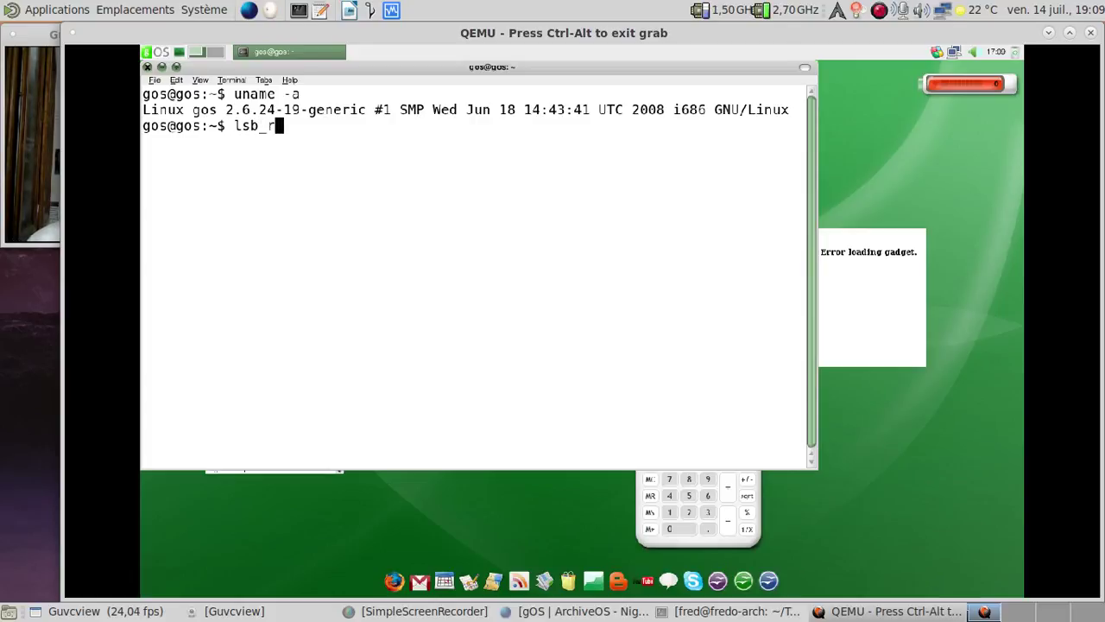
{"action": "type", "text": "elease -a"}
{"action": "key", "text": "Return"}
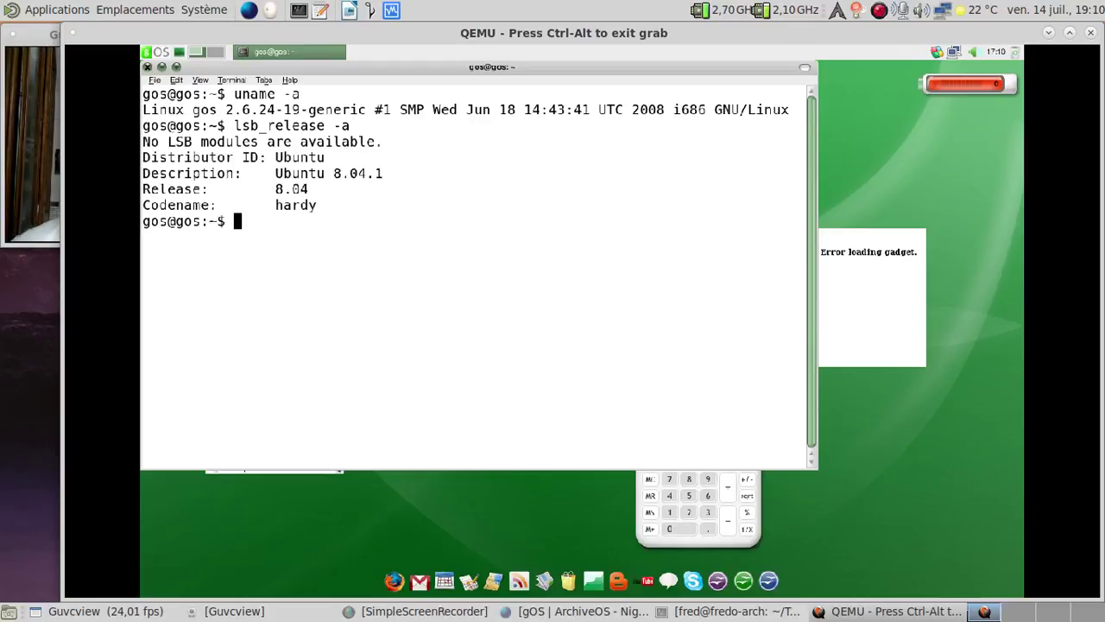
{"action": "type", "text": "exit"}
{"action": "key", "text": "Return"}
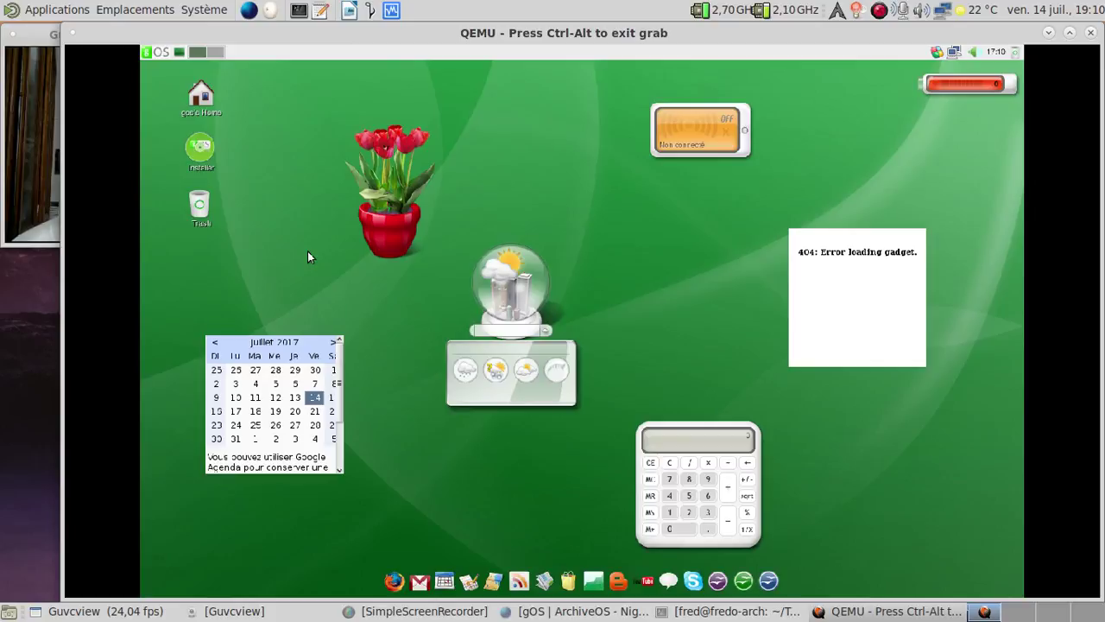
Browse the gOS applications menu, then dismiss it.
{"action": "left_click", "coordinate": [169, 55]}
{"action": "mouse_move", "coordinate": [191, 148]}
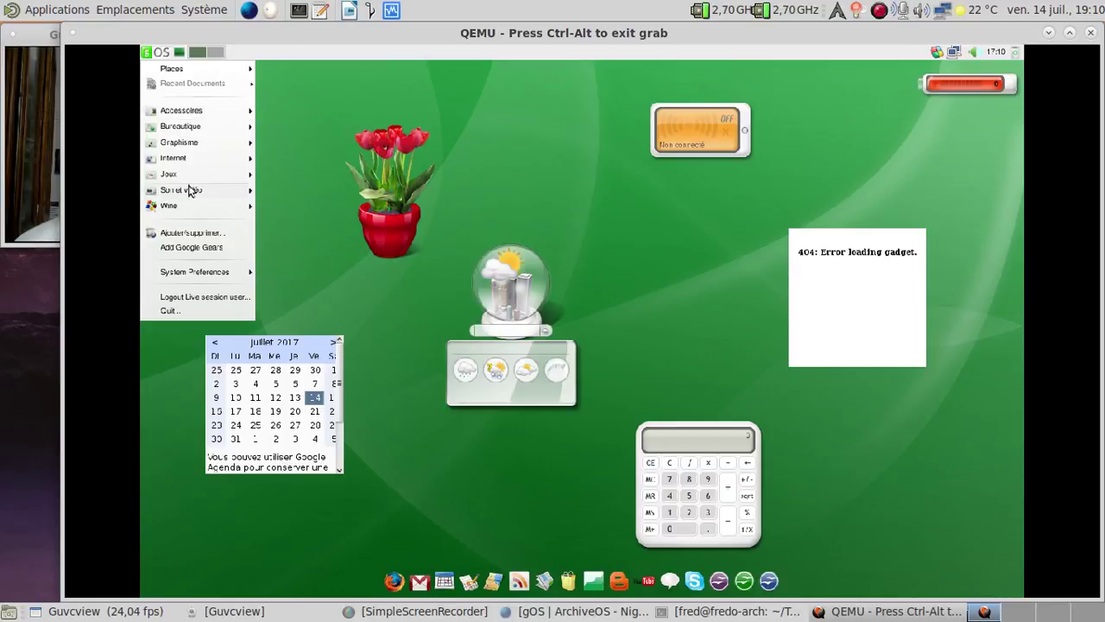
{"action": "mouse_move", "coordinate": [188, 178]}
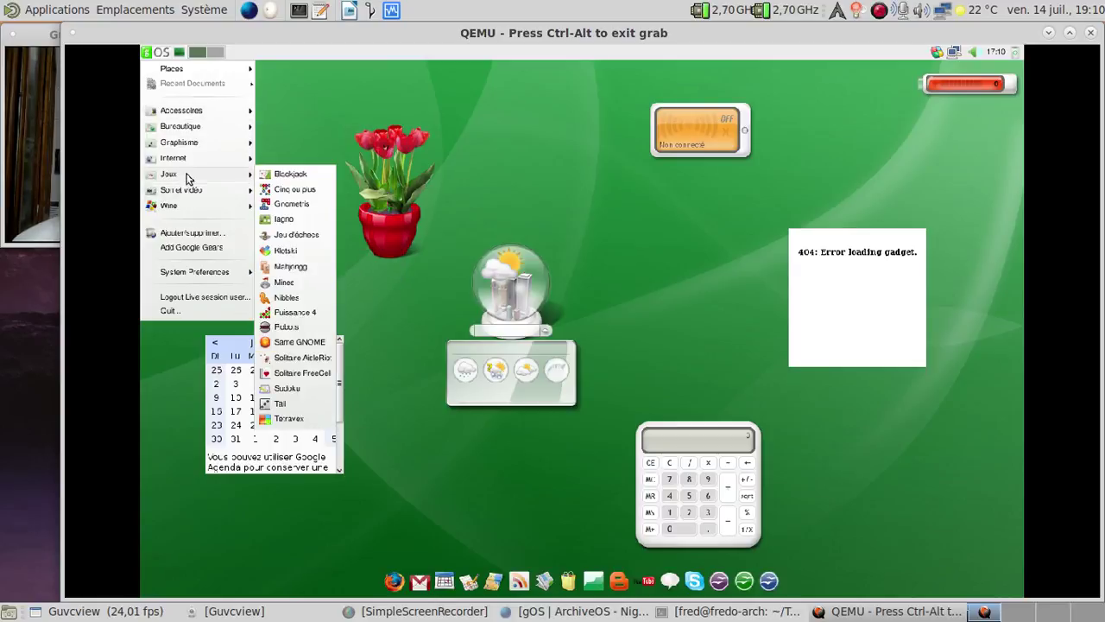
{"action": "left_click", "coordinate": [311, 63]}
View and close the window list's About dialog, then launch the gOS installer.
{"action": "right_click", "coordinate": [309, 50]}
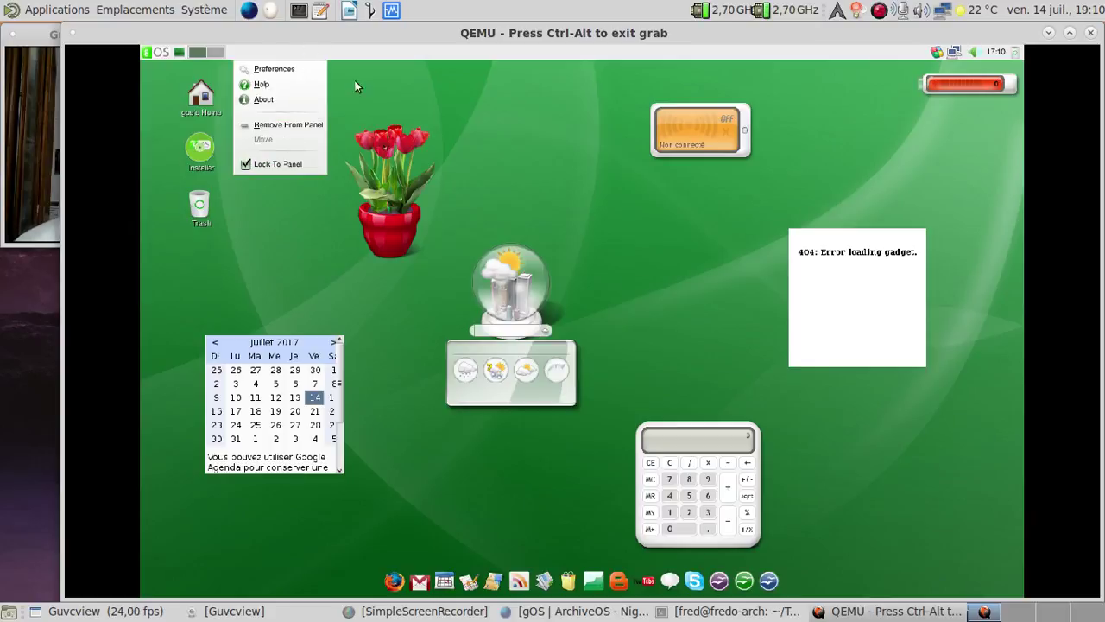
{"action": "left_click", "coordinate": [296, 100]}
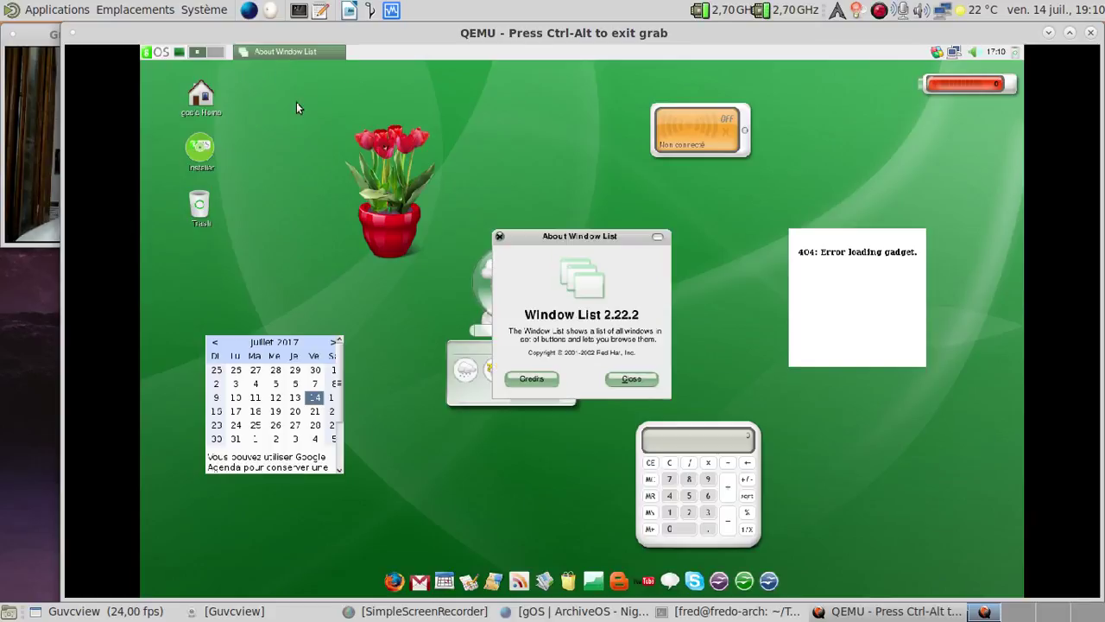
{"action": "left_click", "coordinate": [632, 380]}
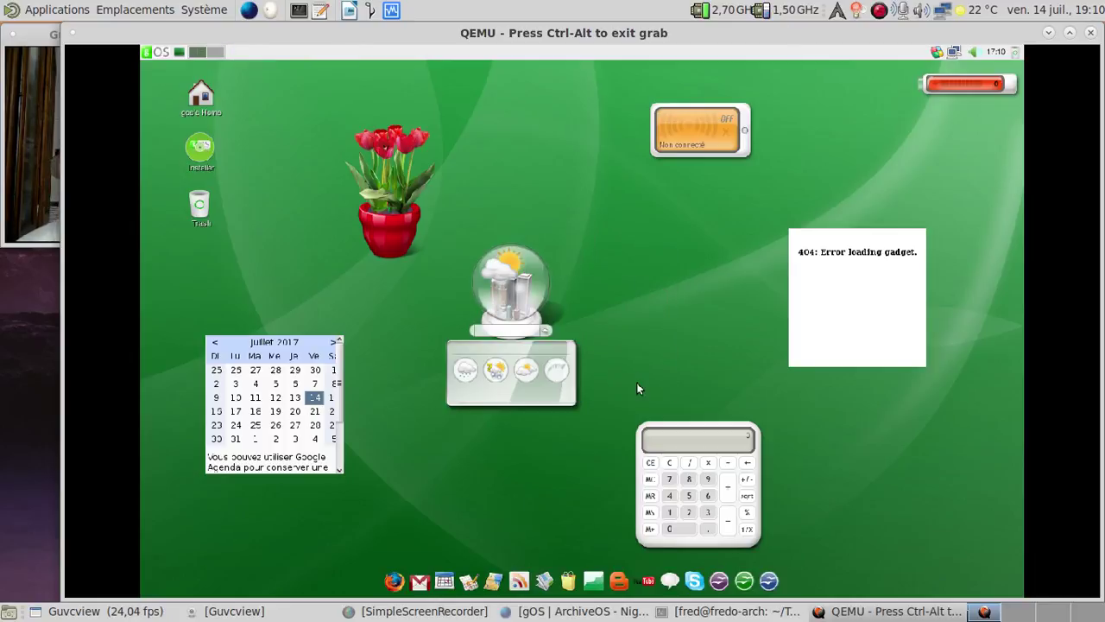
{"action": "left_click", "coordinate": [201, 151]}
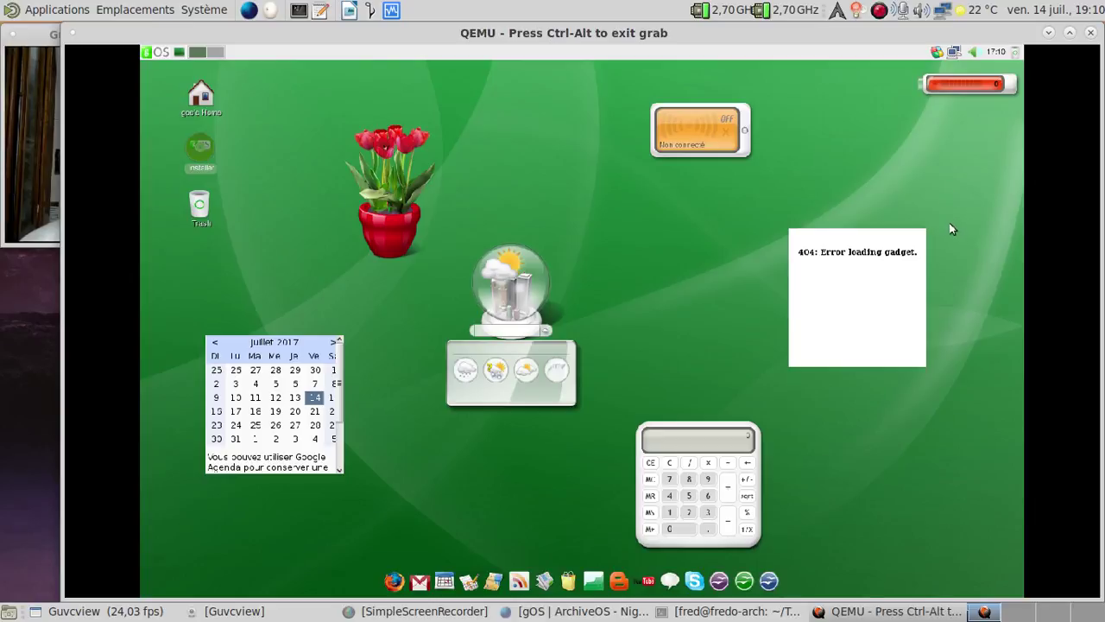
{"action": "key", "text": "ctrl+alt"}
Accept Français, Paris location, France Alternative keyboard and guided whole-disk partitioning.
{"action": "left_click", "coordinate": [27, 64]}
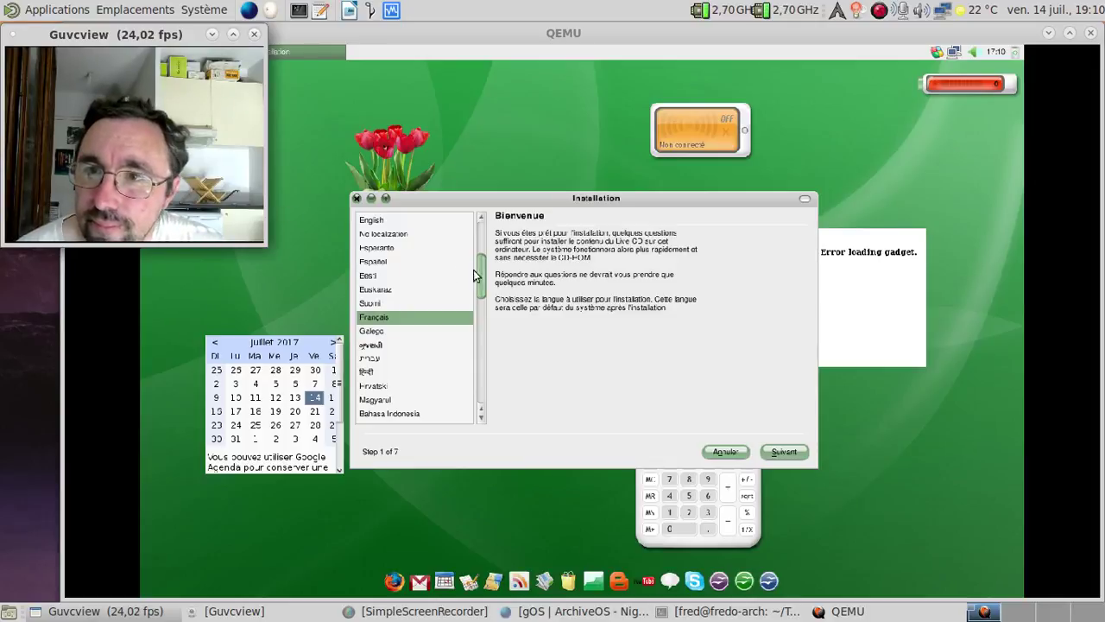
{"action": "left_click", "coordinate": [528, 278]}
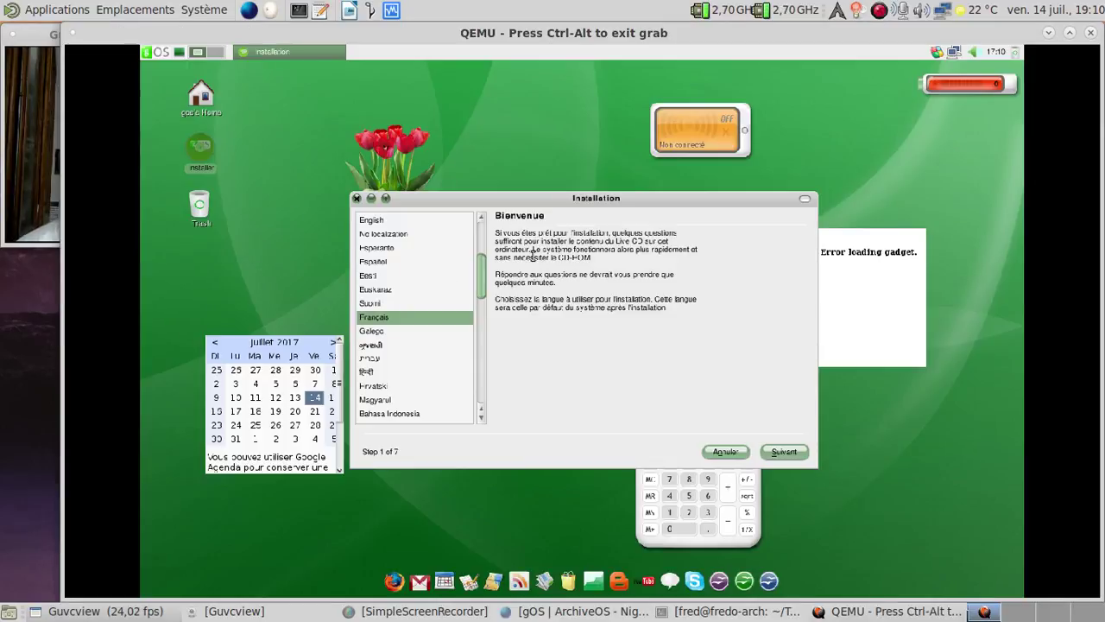
{"action": "left_click", "coordinate": [790, 459]}
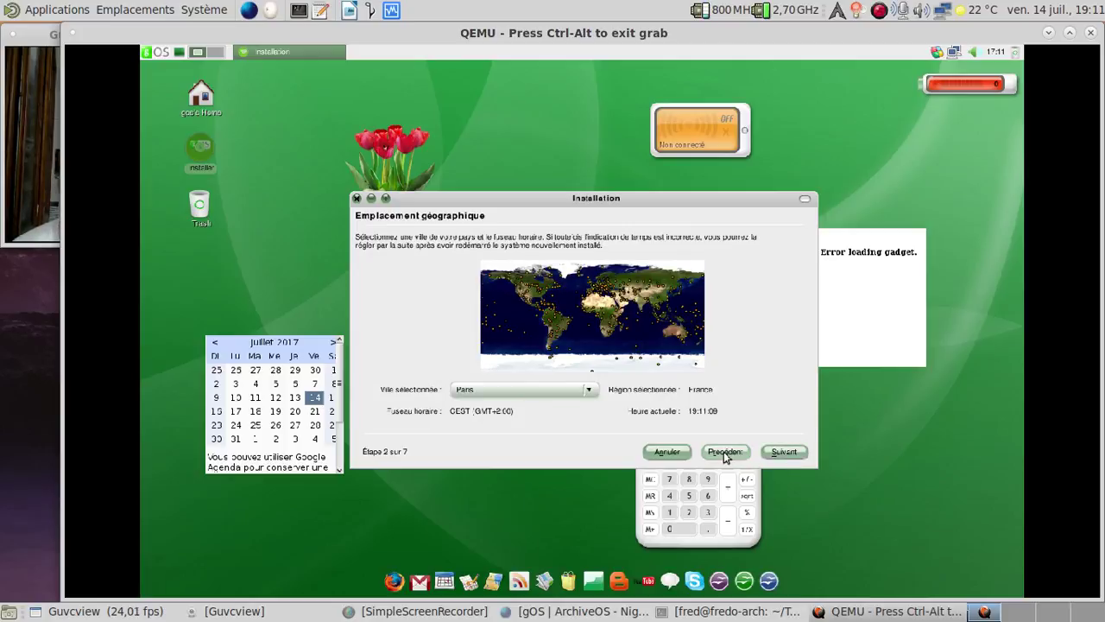
{"action": "left_click", "coordinate": [777, 451]}
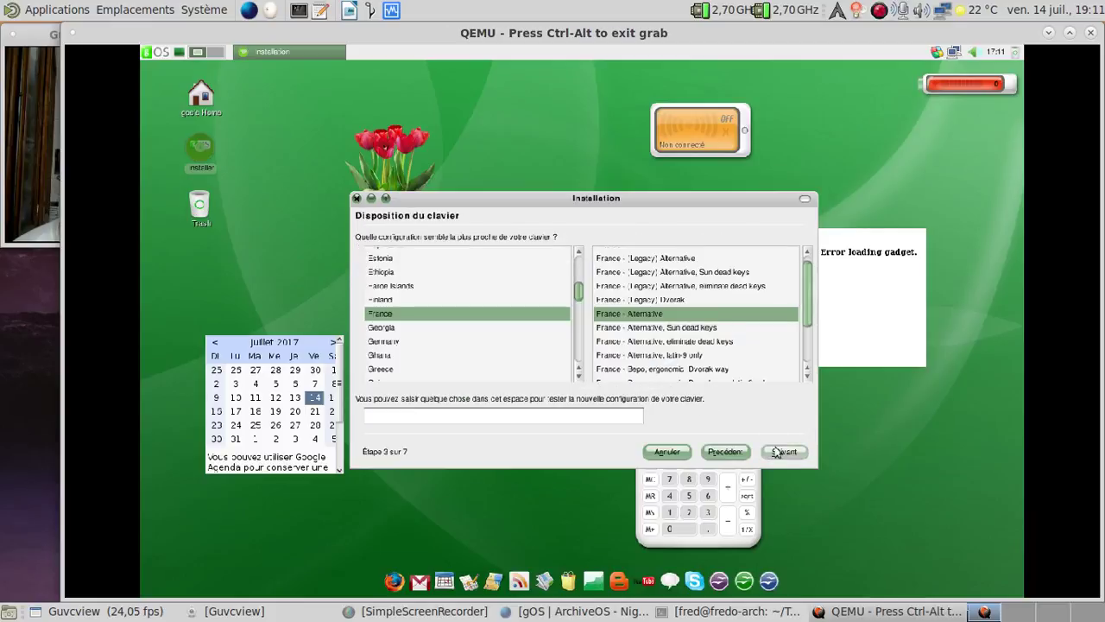
{"action": "left_click", "coordinate": [777, 452]}
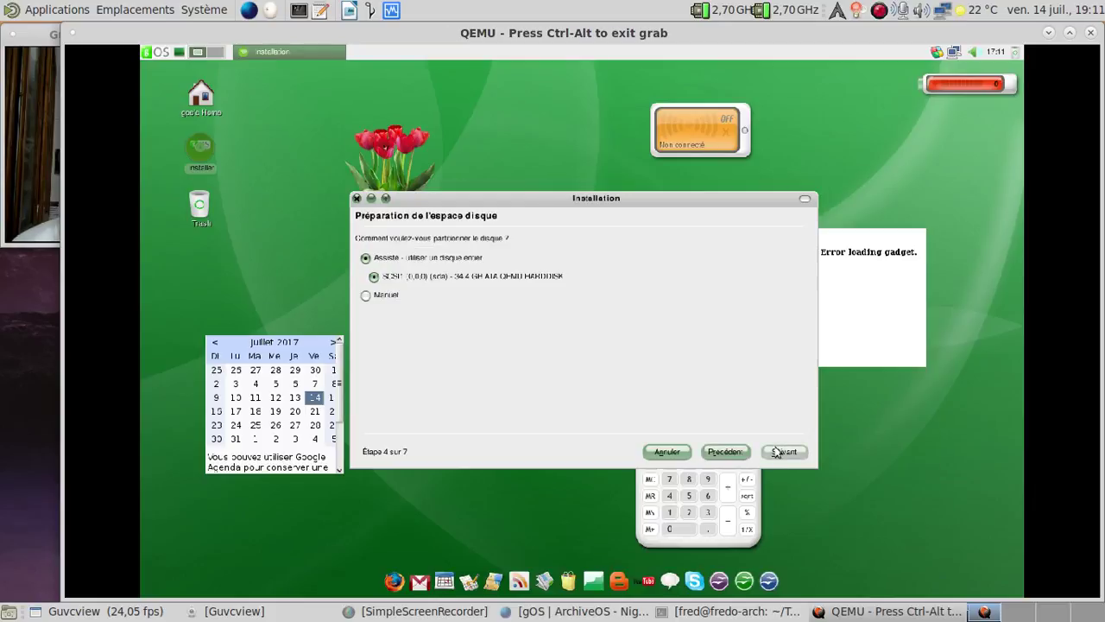
{"action": "left_click", "coordinate": [777, 452]}
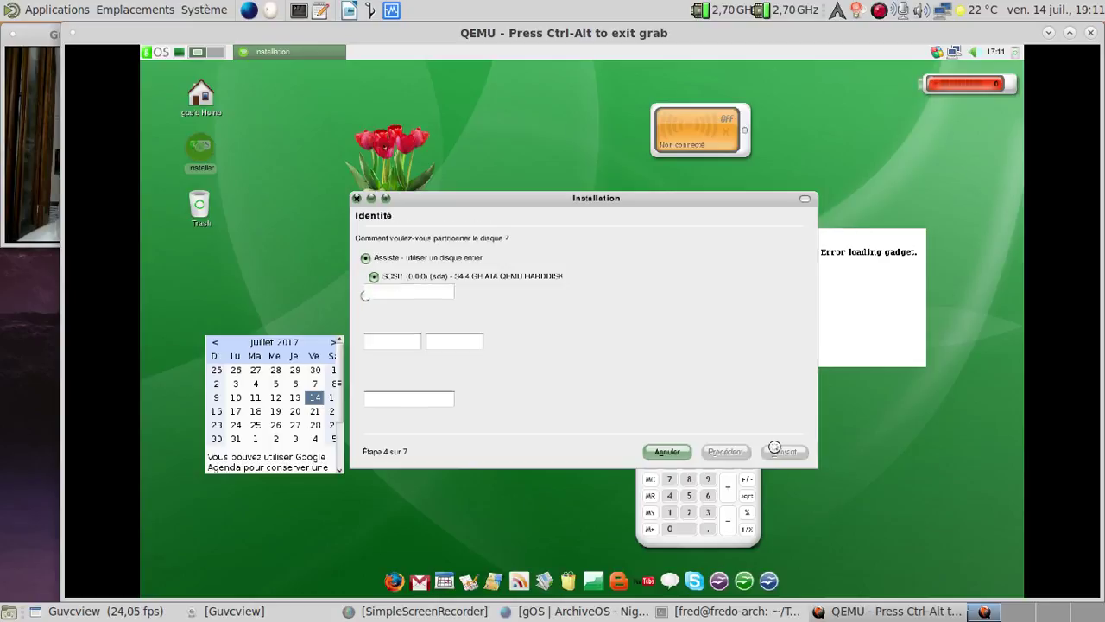
Enter the user's full name, username and password twice, then continue.
{"action": "left_click", "coordinate": [485, 255]}
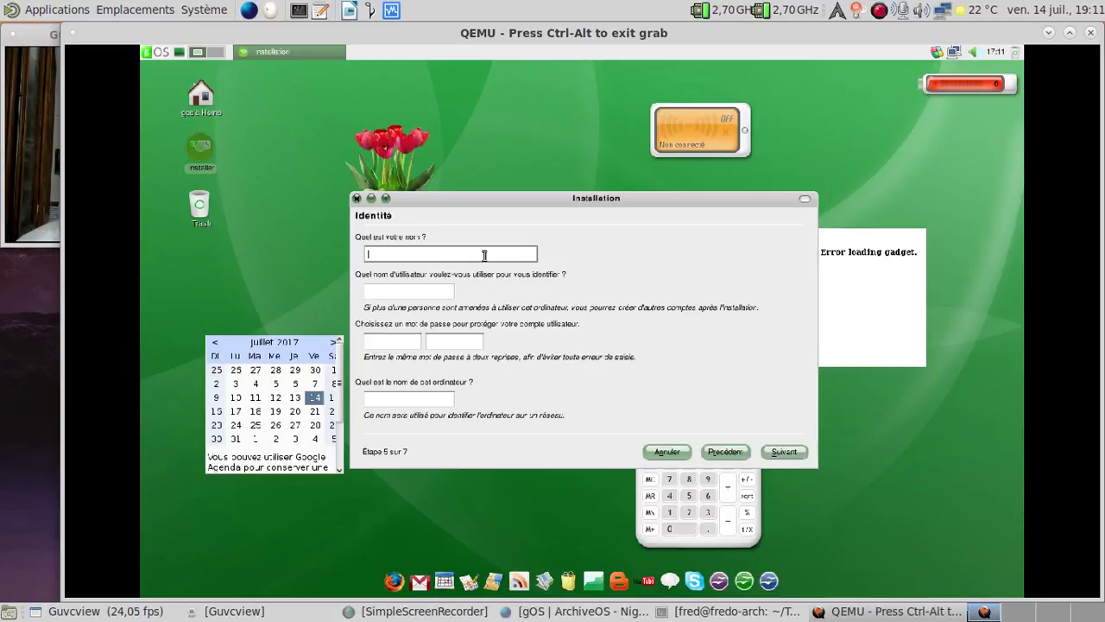
{"action": "type", "text": "Frederic"}
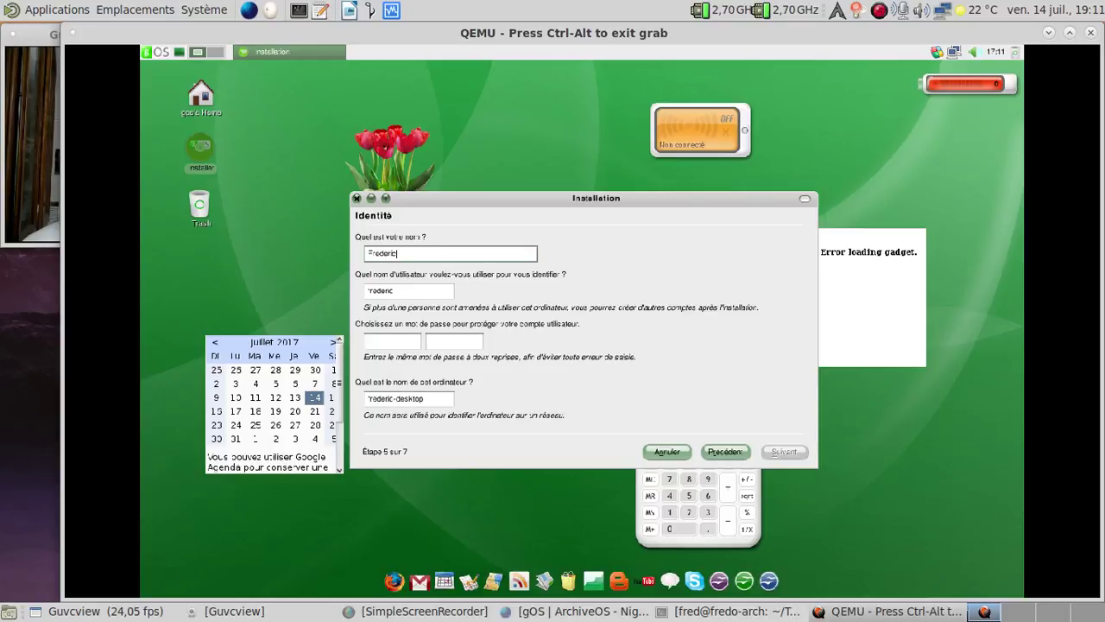
{"action": "type", "text": " Bezies"}
{"action": "key", "text": "Tab"}
{"action": "type", "text": "fred"}
{"action": "key", "text": "Tab"}
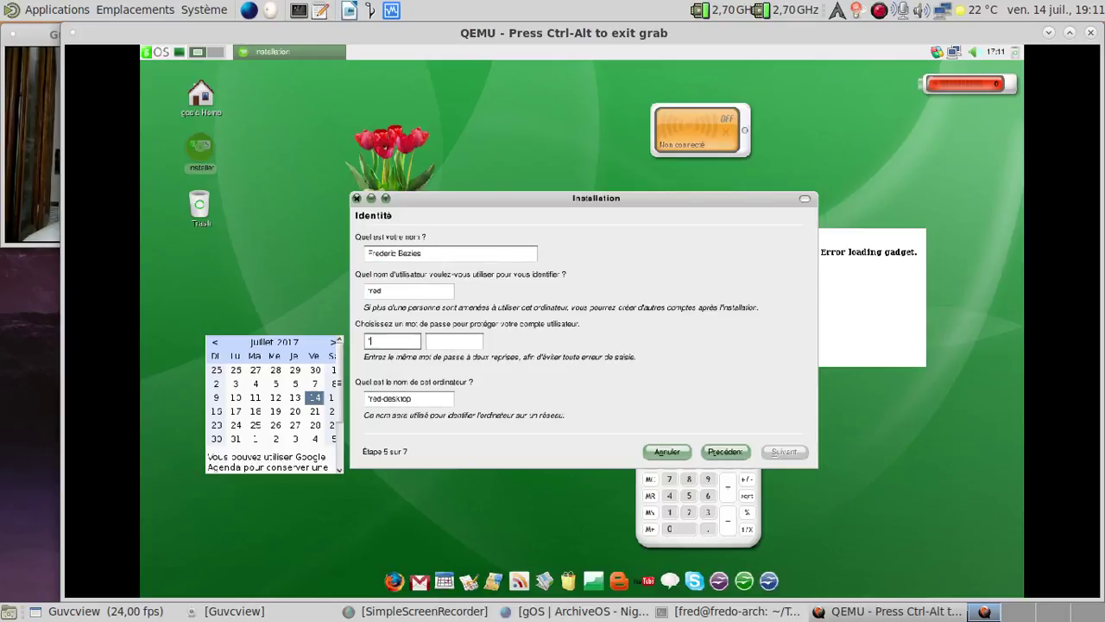
{"action": "type", "text": "*******"}
{"action": "key", "text": "Tab"}
{"action": "type", "text": "******"}
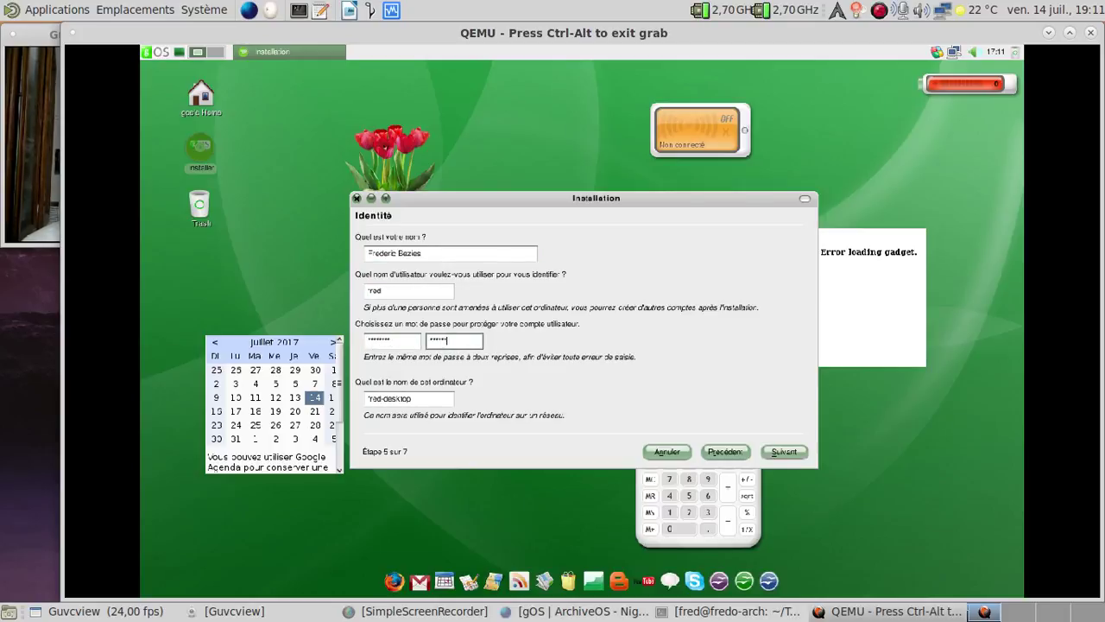
{"action": "left_click", "coordinate": [785, 454]}
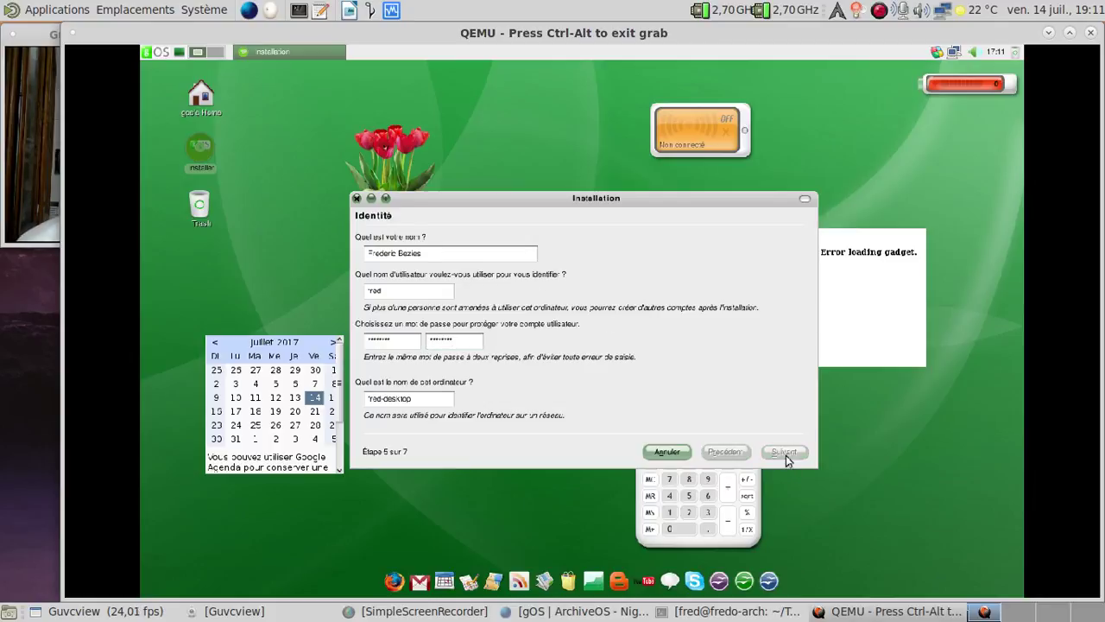
Start the gOS installation and release the VM's input grab.
{"action": "left_click", "coordinate": [785, 454]}
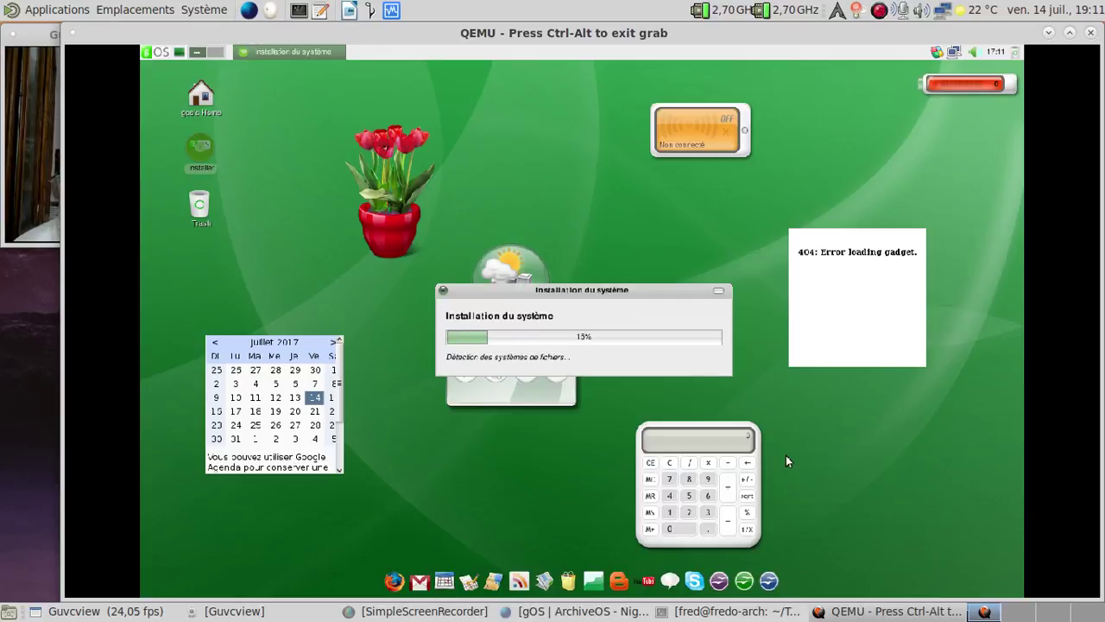
{"action": "key", "text": "ctrl+alt"}
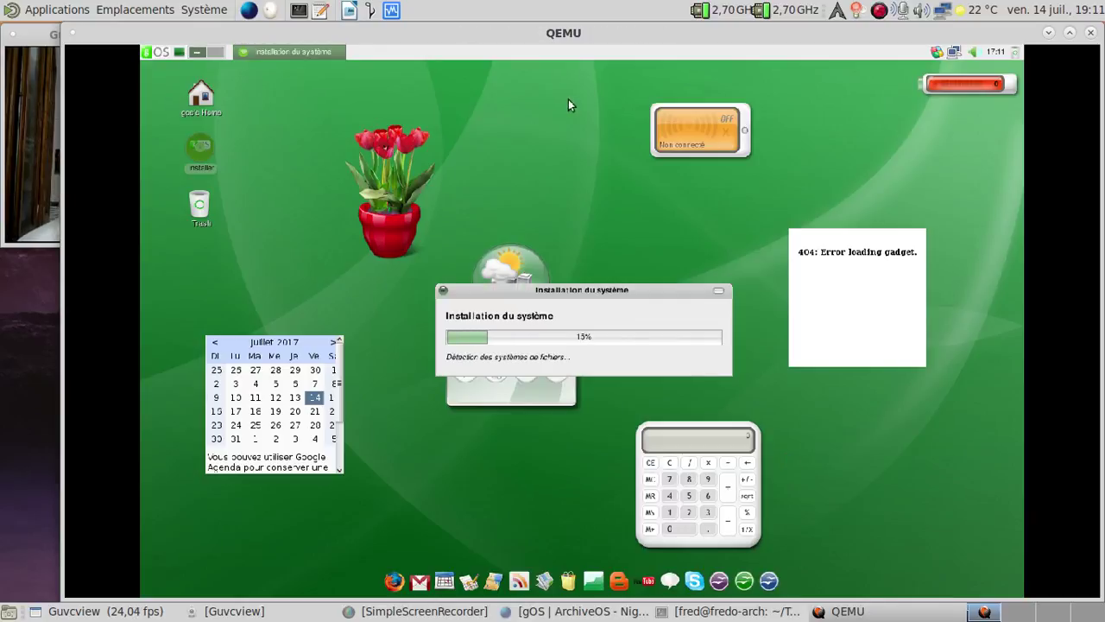
{"action": "left_click", "coordinate": [568, 99]}
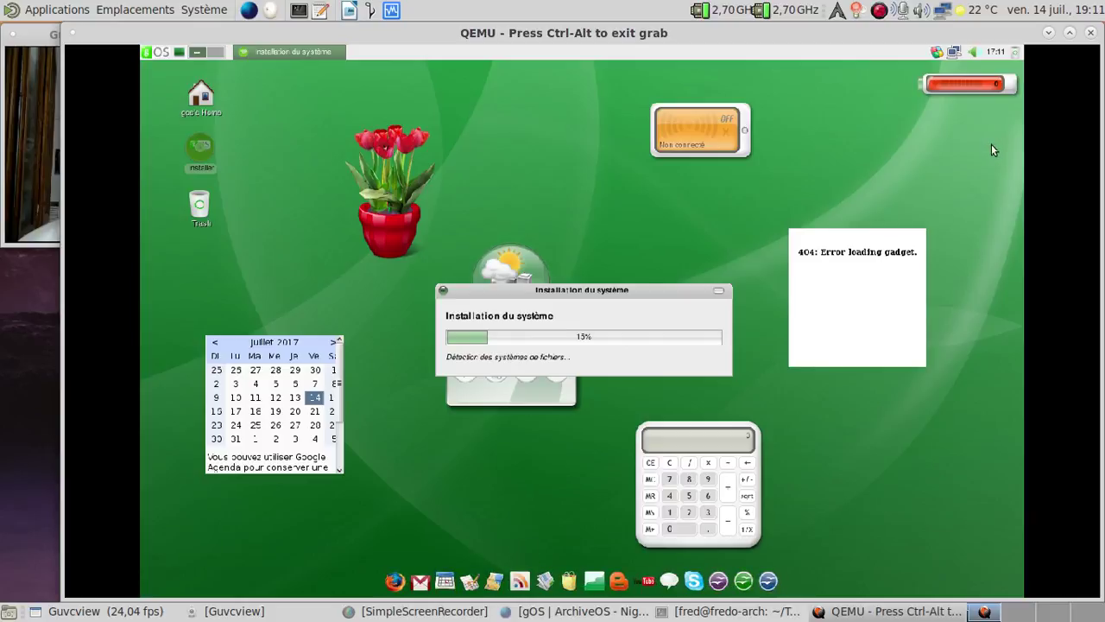
{"action": "key", "text": "ctrl+alt"}
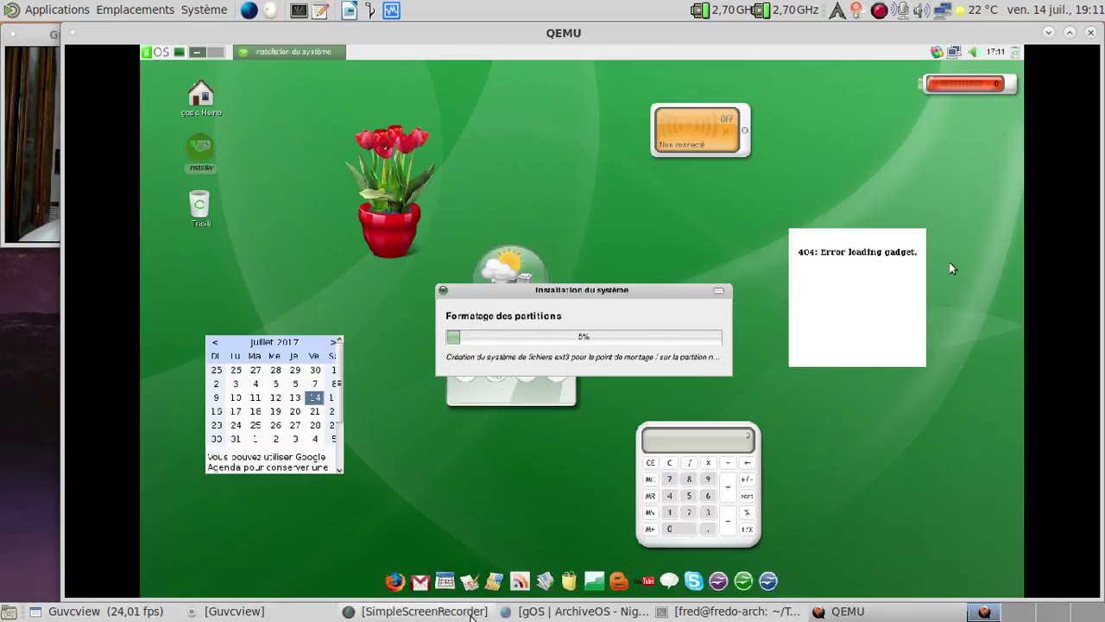
Close the host's gOS ArchiveOS browser window along with both its tabs.
{"action": "right_click", "coordinate": [503, 611]}
{"action": "left_click", "coordinate": [529, 590]}
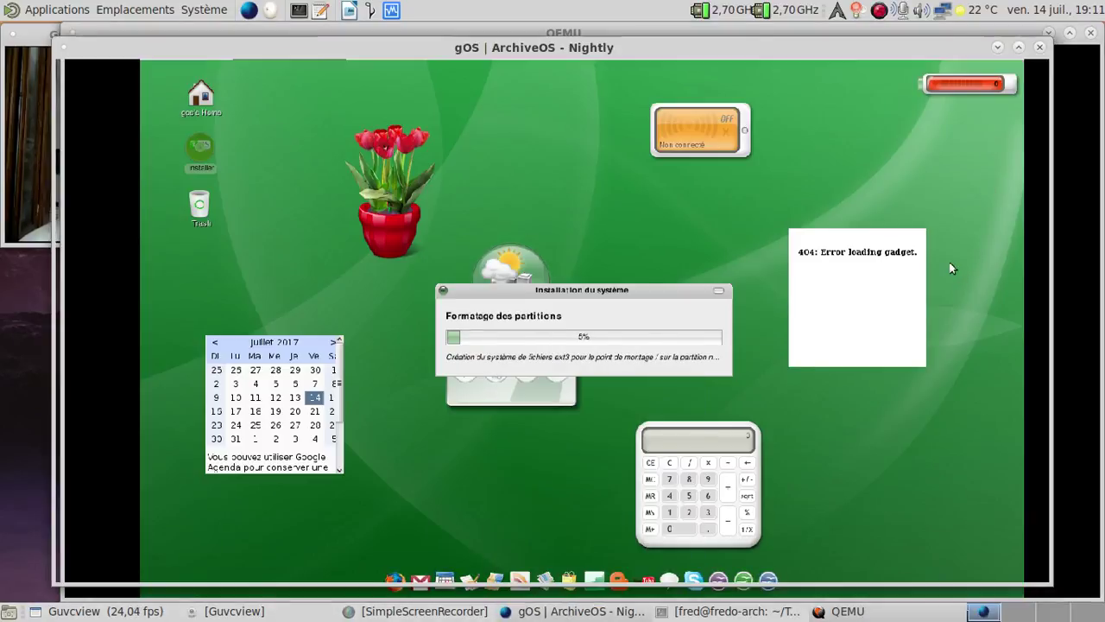
{"action": "left_click", "coordinate": [713, 354]}
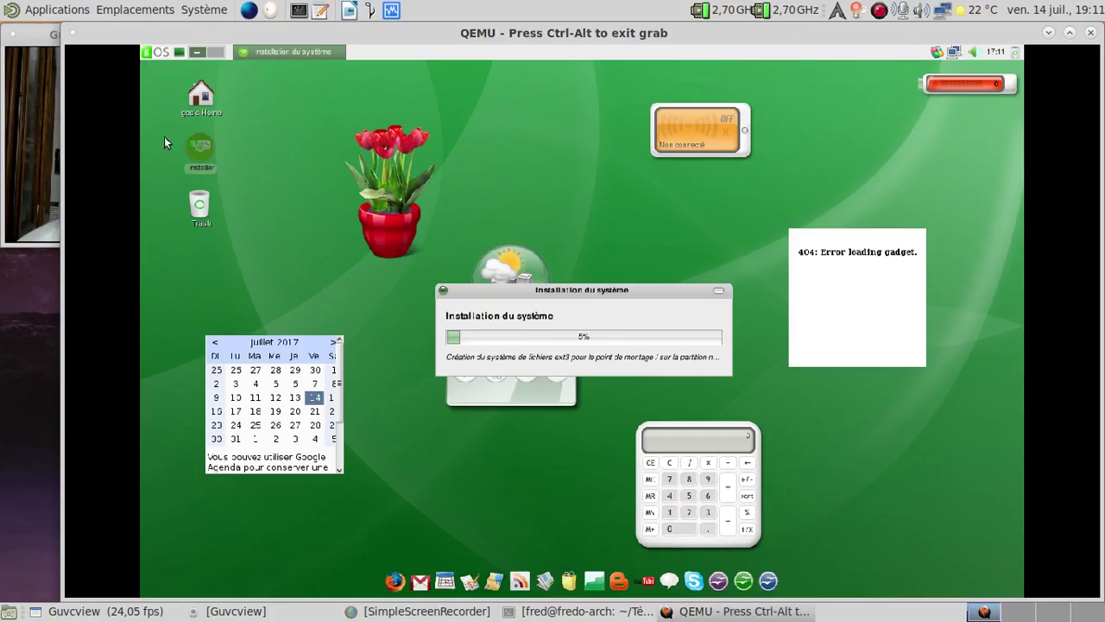
{"action": "key", "text": "ctrl+alt"}
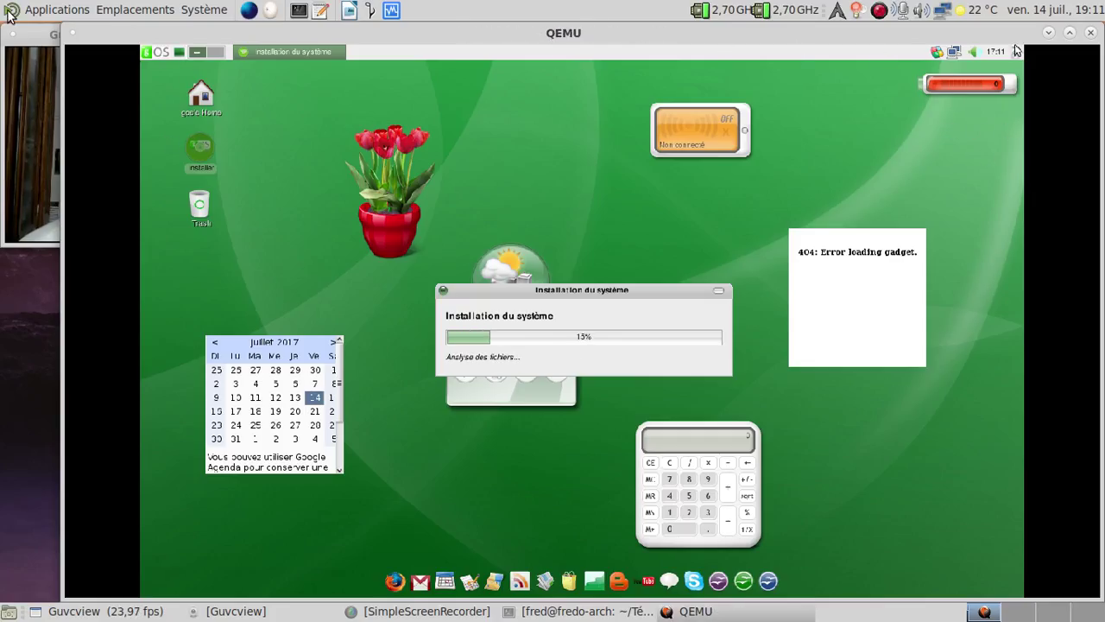
{"action": "left_click", "coordinate": [36, 76]}
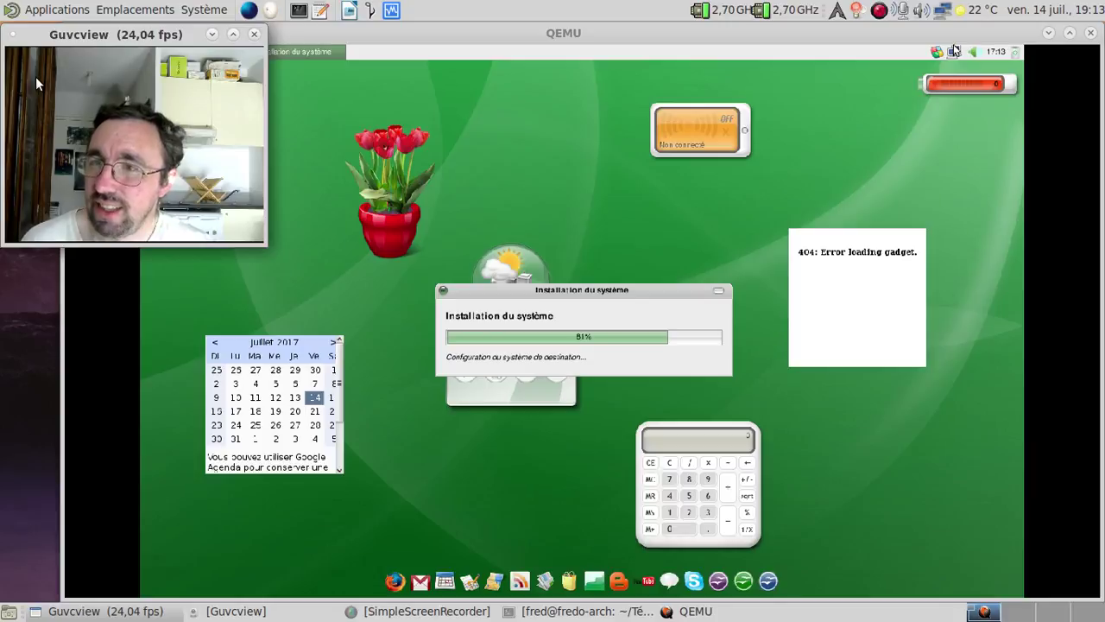
Open and dismiss the 404 gadget's options list, then release the VM grab as installation finishes.
{"action": "mouse_move", "coordinate": [906, 223]}
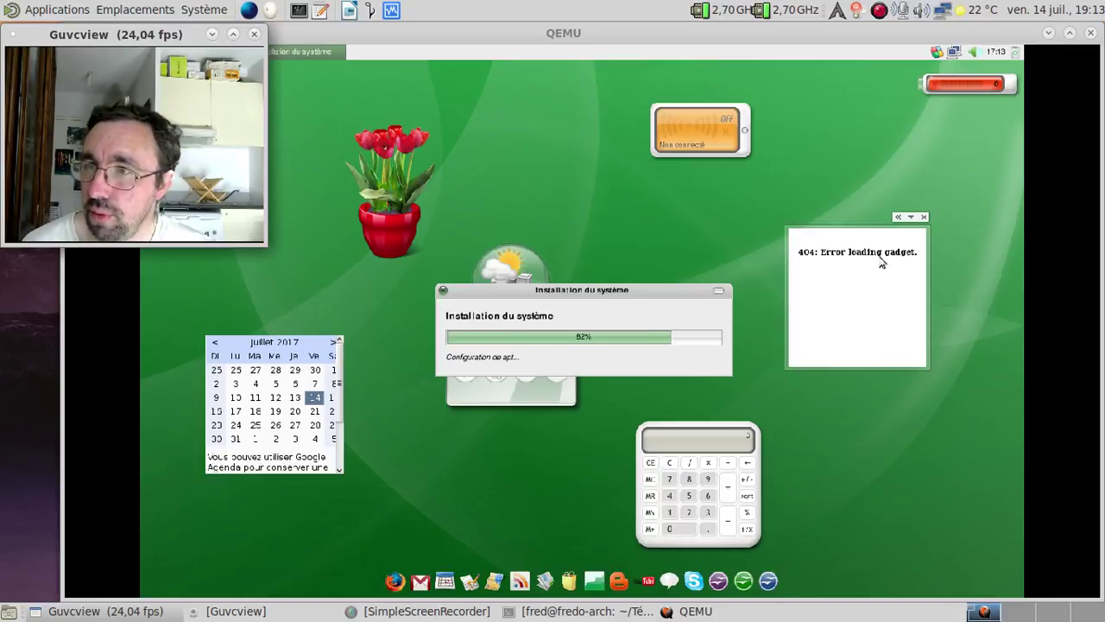
{"action": "left_click", "coordinate": [912, 220]}
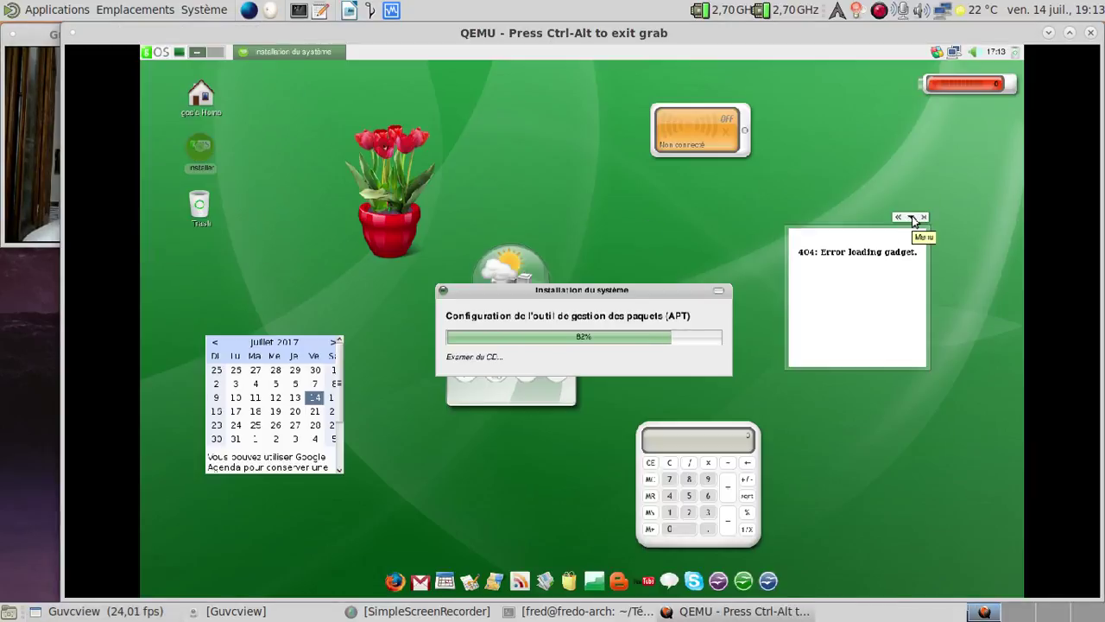
{"action": "left_click", "coordinate": [914, 221]}
{"action": "left_click", "coordinate": [914, 221]}
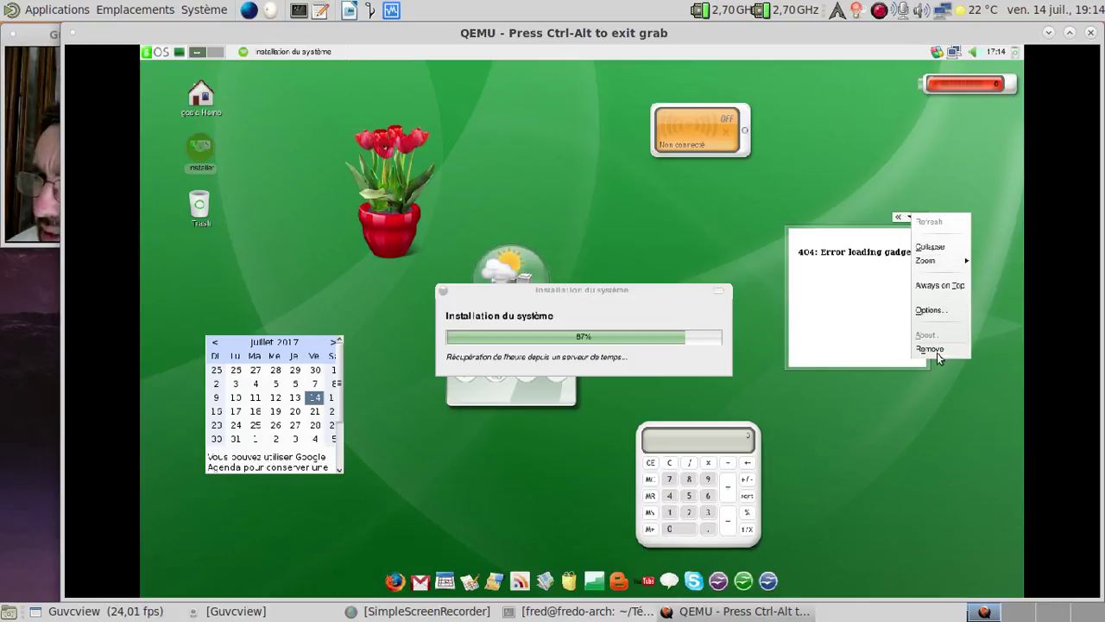
{"action": "left_click", "coordinate": [892, 322]}
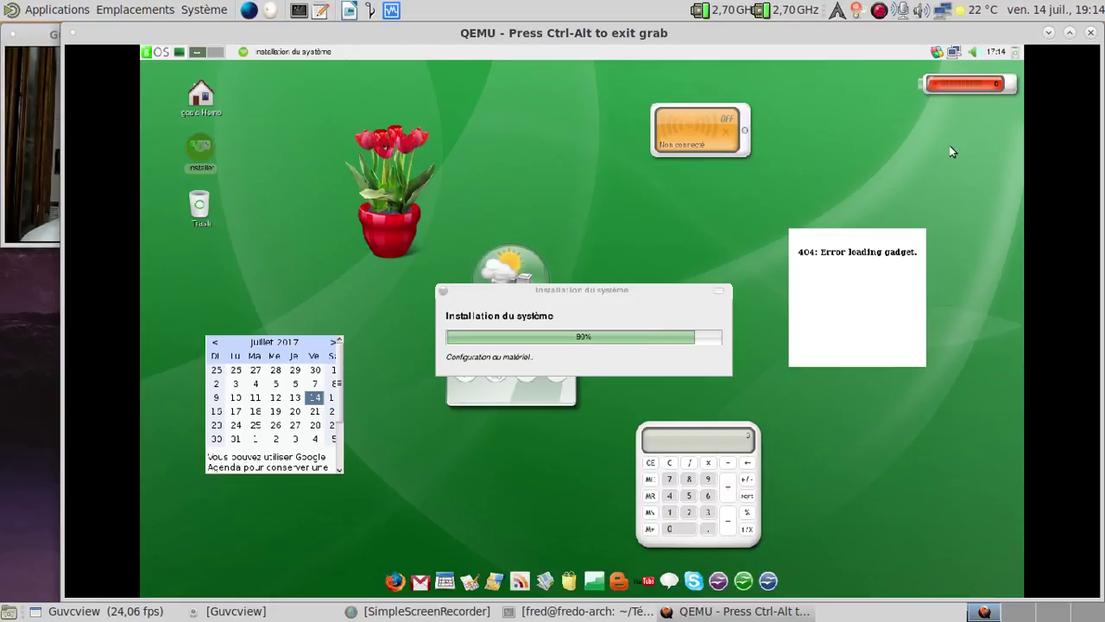
{"action": "key", "text": "ctrl+alt"}
{"action": "left_click", "coordinate": [28, 150]}
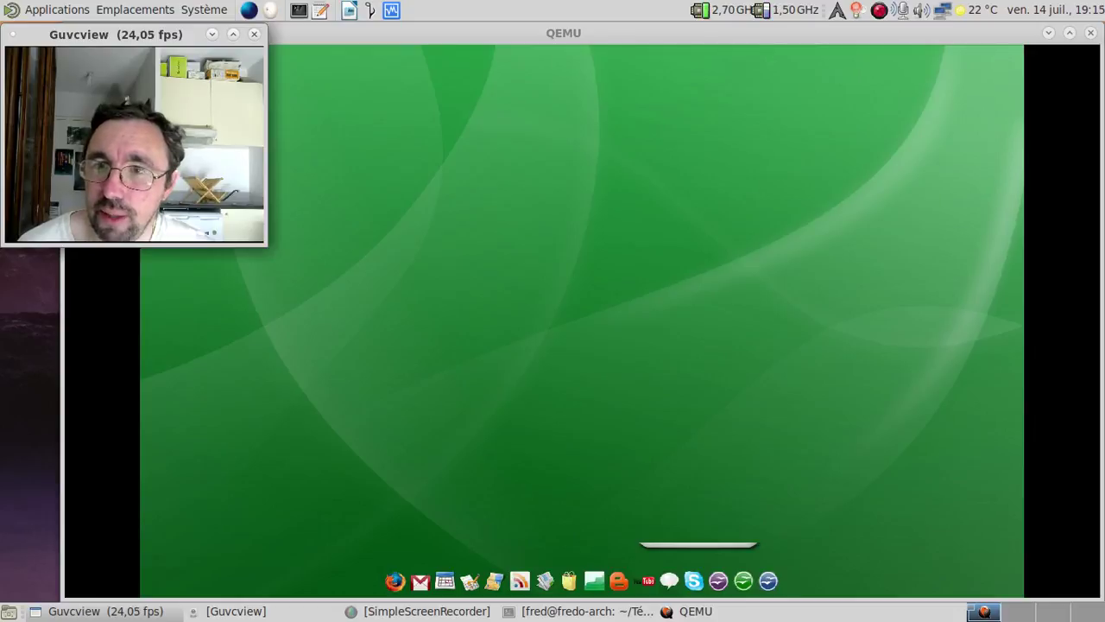
Release the VM grab and reposition the QEMU window while gOS reboots to its login screen.
{"action": "left_click", "coordinate": [550, 31]}
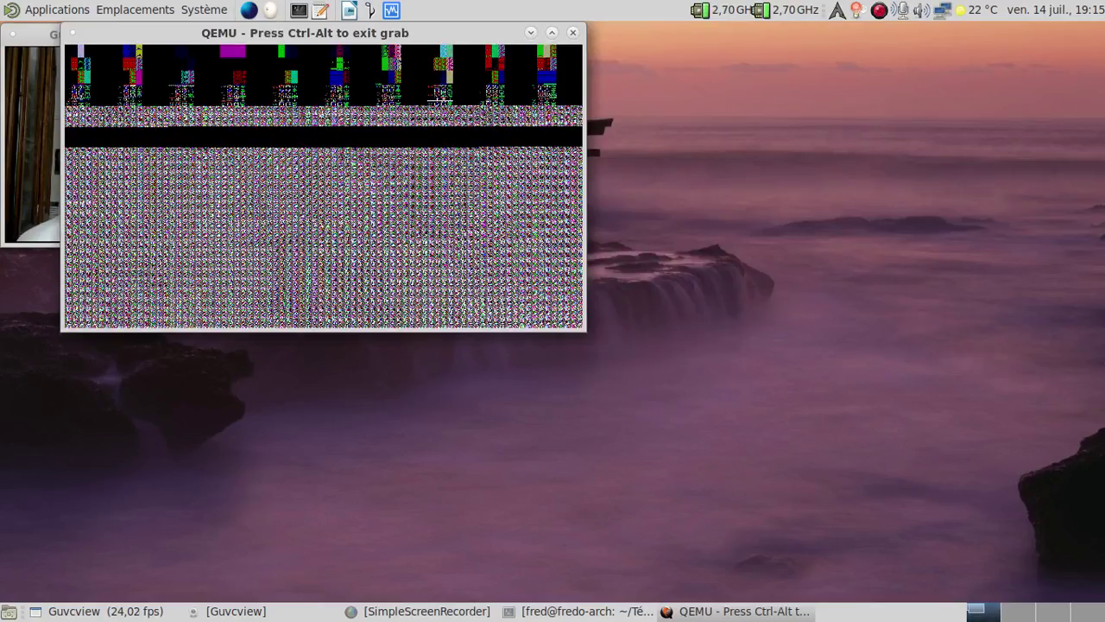
{"action": "key", "text": "ctrl+alt"}
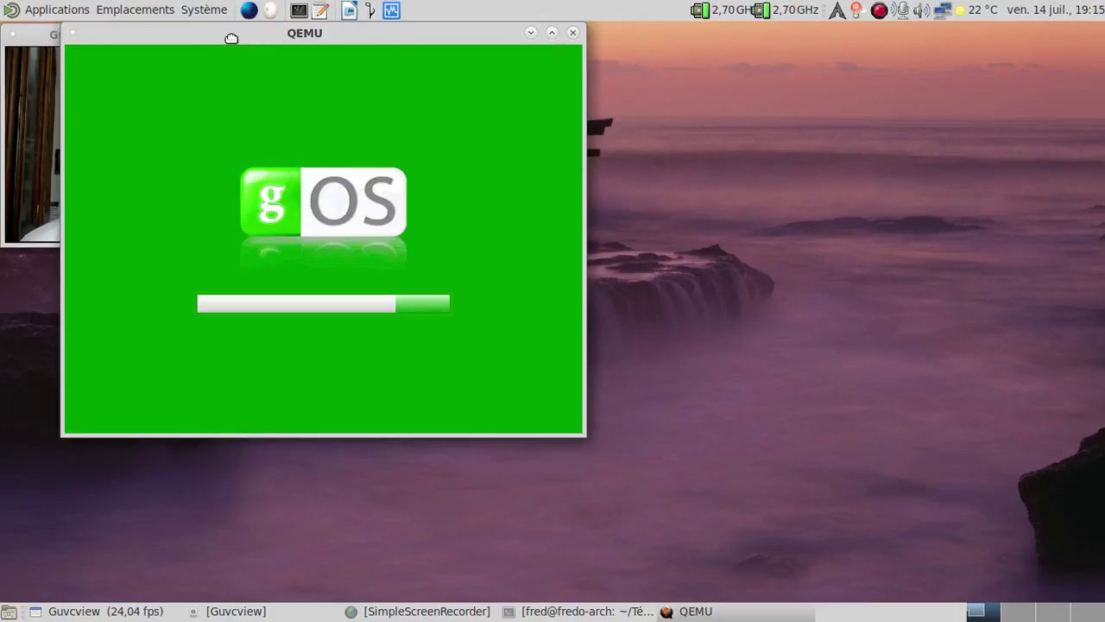
{"action": "left_click_drag", "start_coordinate": [233, 37], "coordinate": [453, 43]}
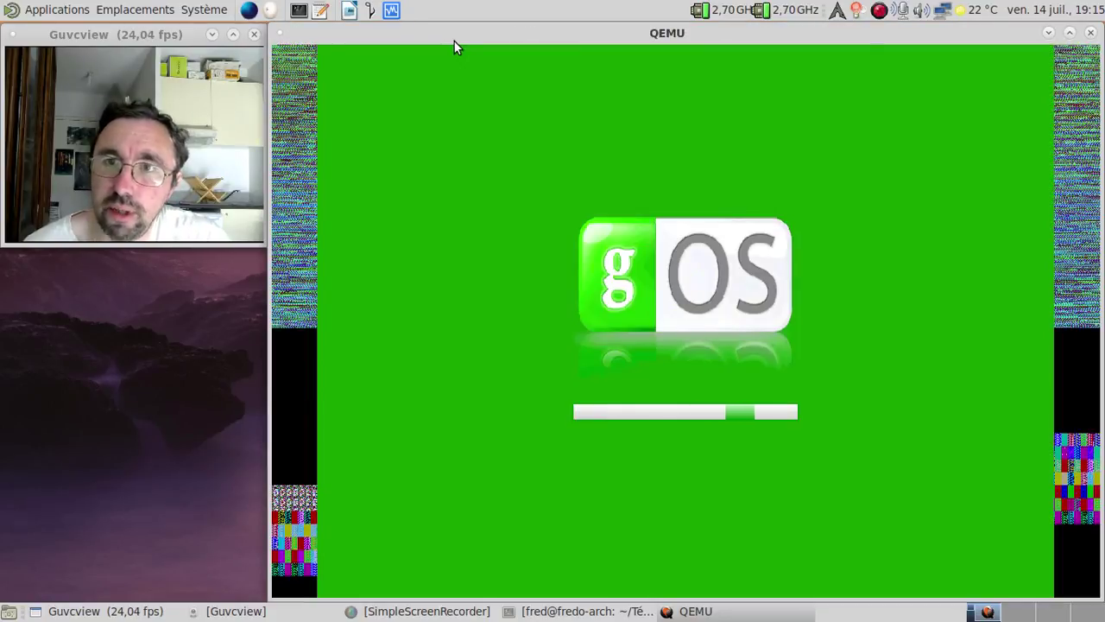
{"action": "left_click_drag", "start_coordinate": [419, 31], "coordinate": [375, 37]}
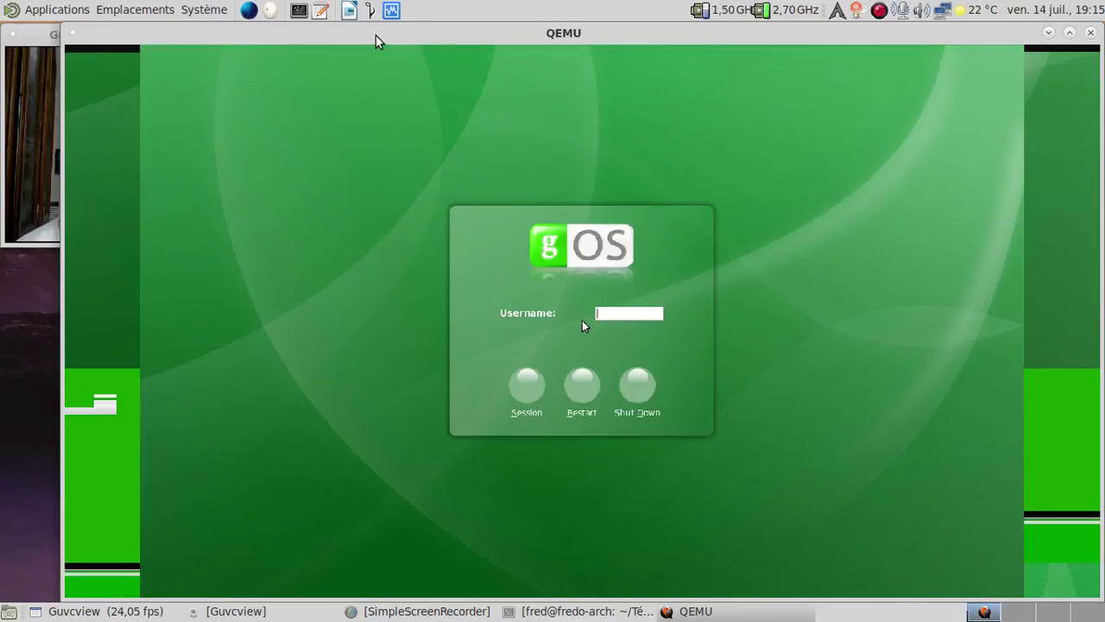
Log in to the installed gOS with the user's username and password.
{"action": "left_click", "coordinate": [572, 191]}
{"action": "type", "text": "f"}
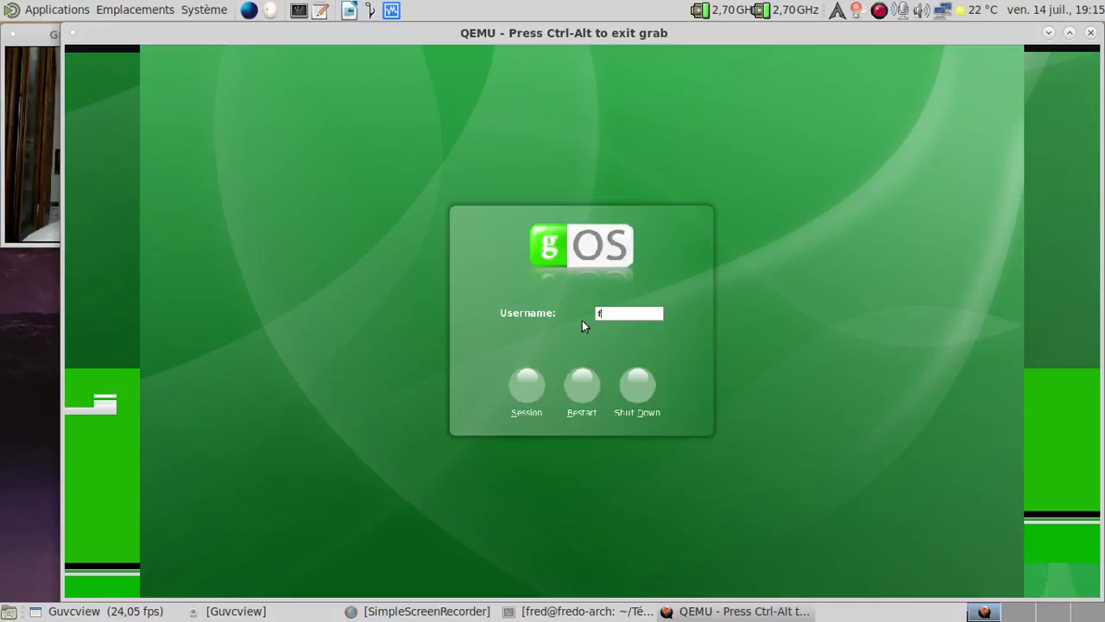
{"action": "type", "text": "red"}
{"action": "key", "text": "Return"}
{"action": "type", "text": "*****"}
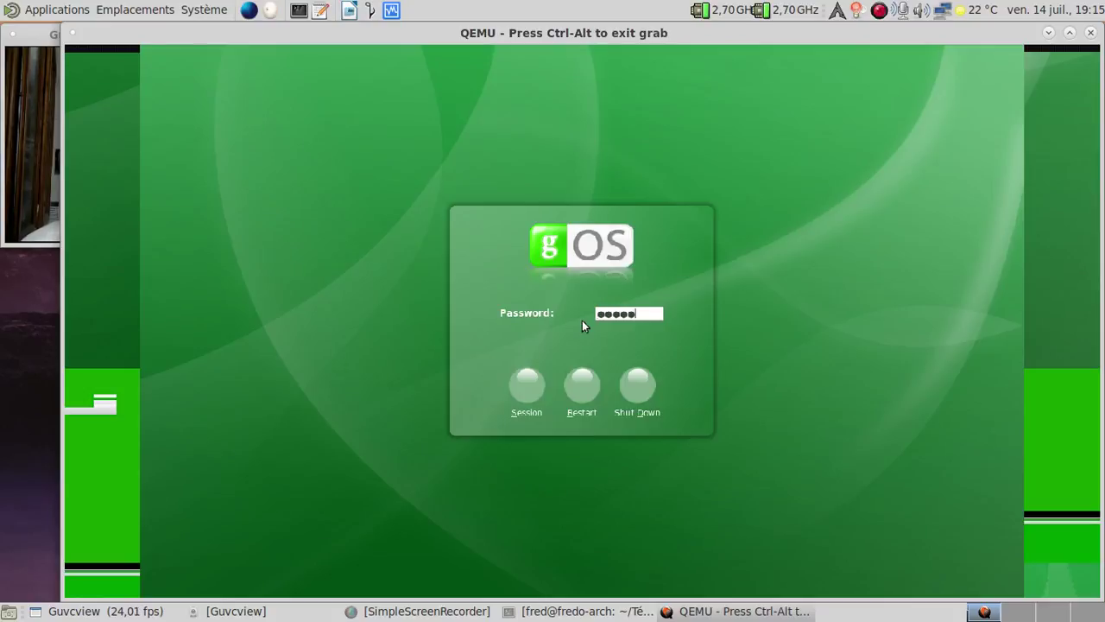
{"action": "type", "text": "***"}
{"action": "key", "text": "Return"}
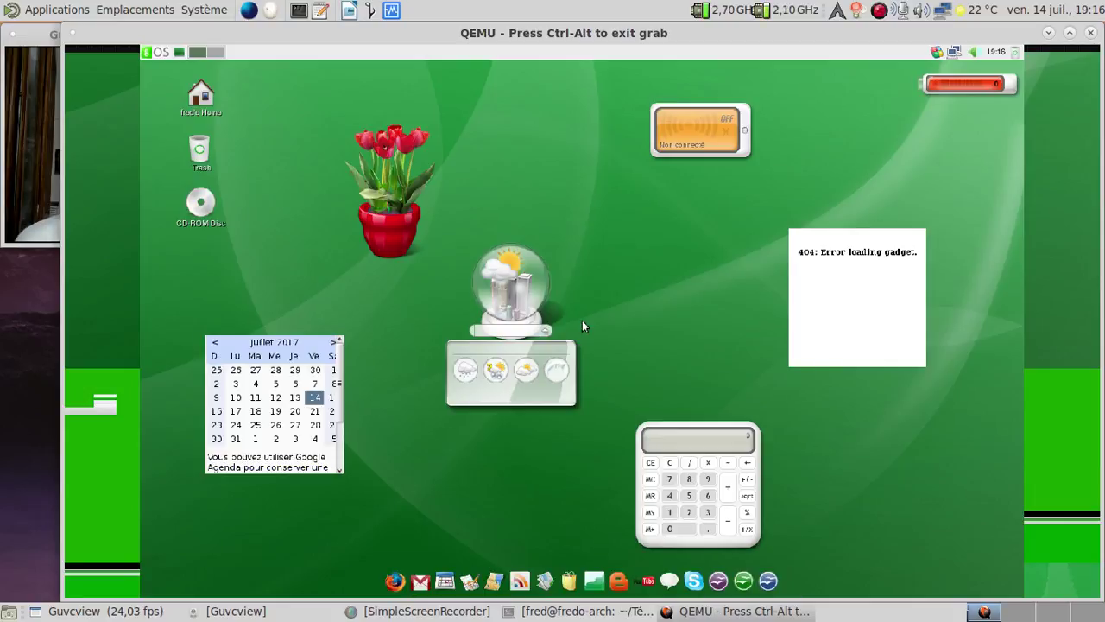
Launch Gnometris from the Jeux menu, move its window right, and close it.
{"action": "left_click", "coordinate": [146, 53]}
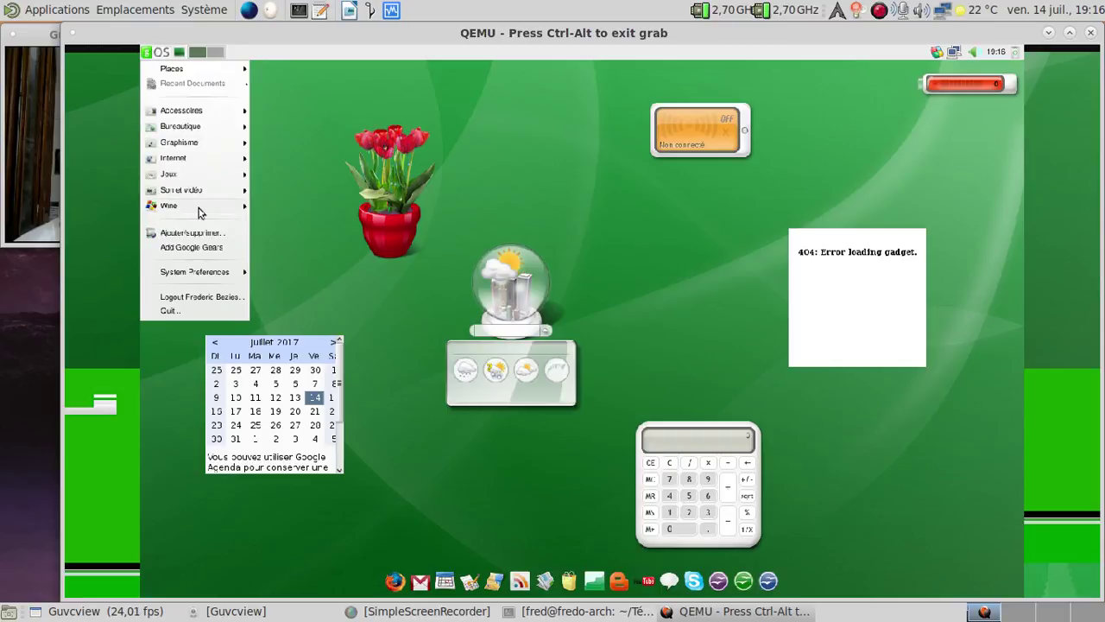
{"action": "mouse_move", "coordinate": [197, 208]}
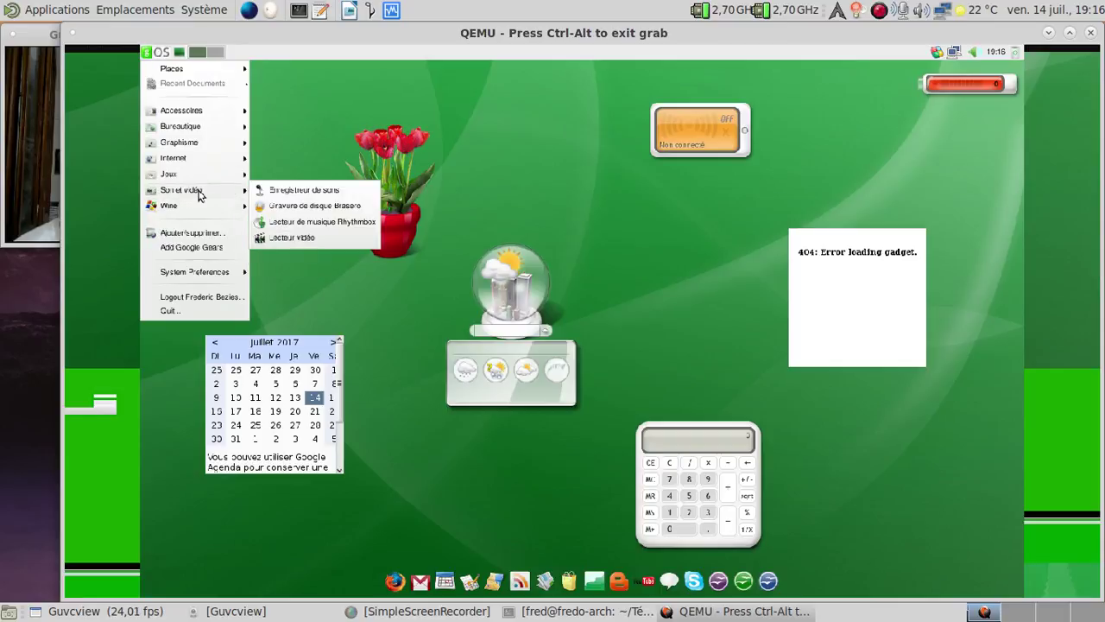
{"action": "mouse_move", "coordinate": [207, 175]}
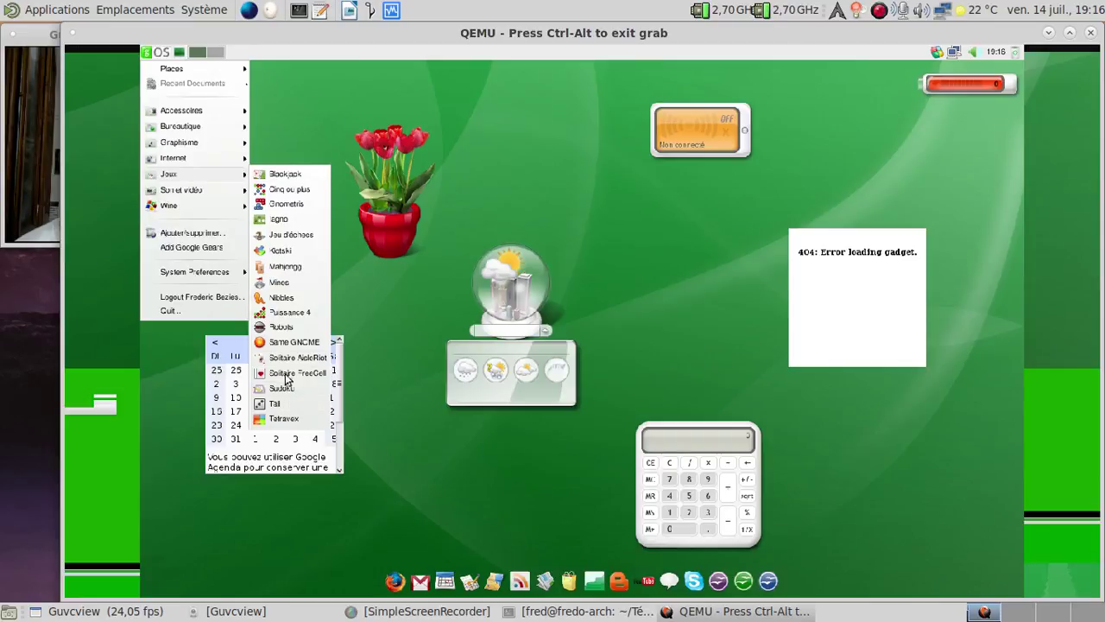
{"action": "left_click", "coordinate": [288, 206]}
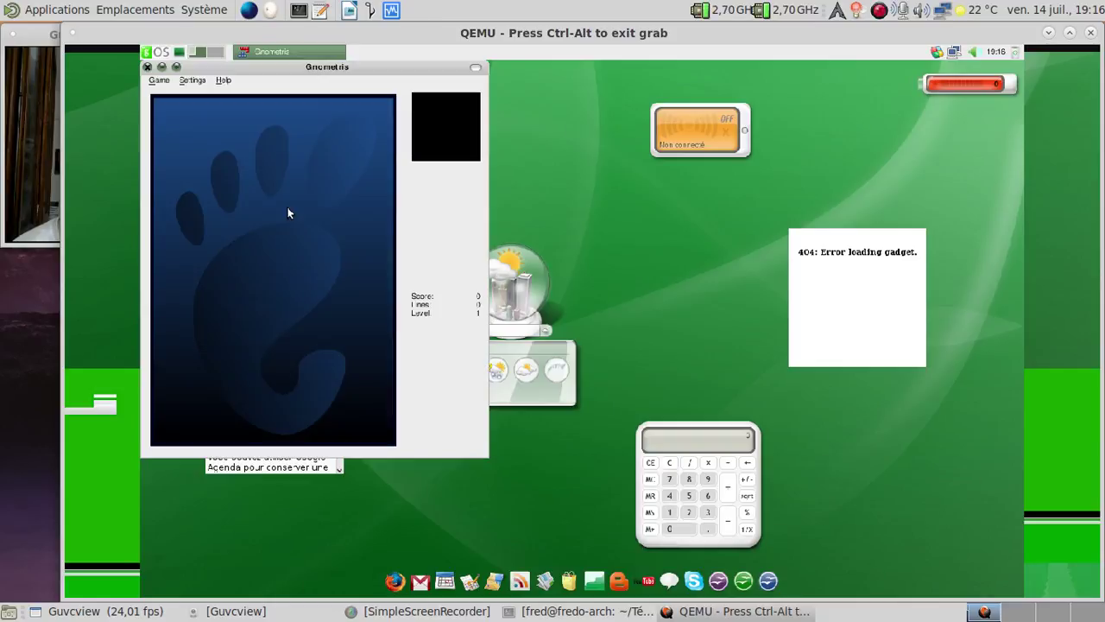
{"action": "left_click_drag", "start_coordinate": [310, 74], "coordinate": [666, 97]}
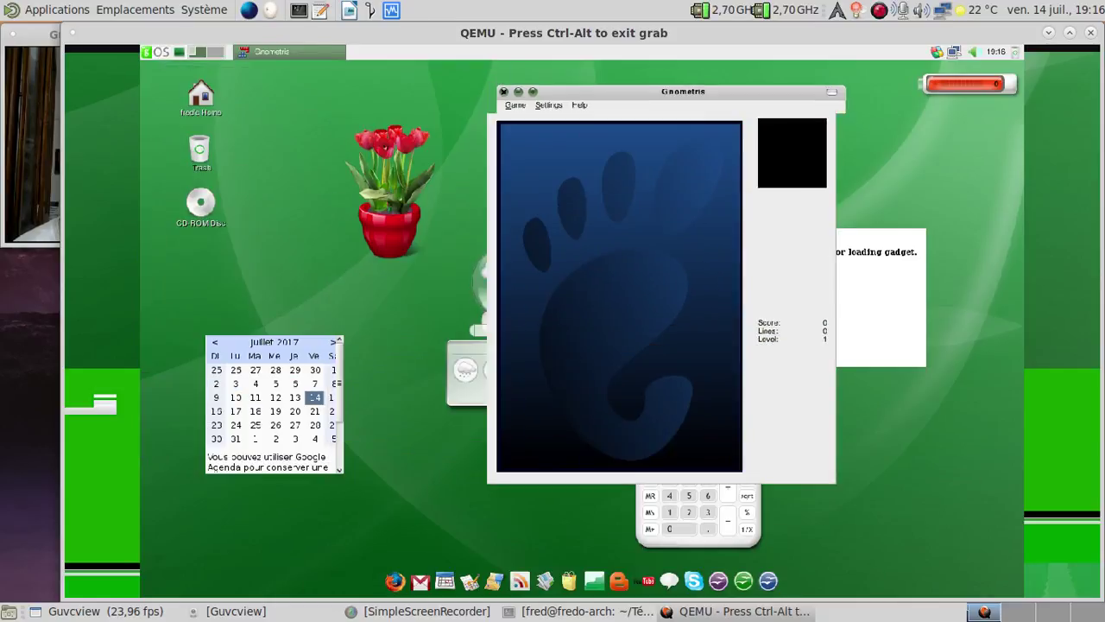
{"action": "left_click", "coordinate": [502, 92]}
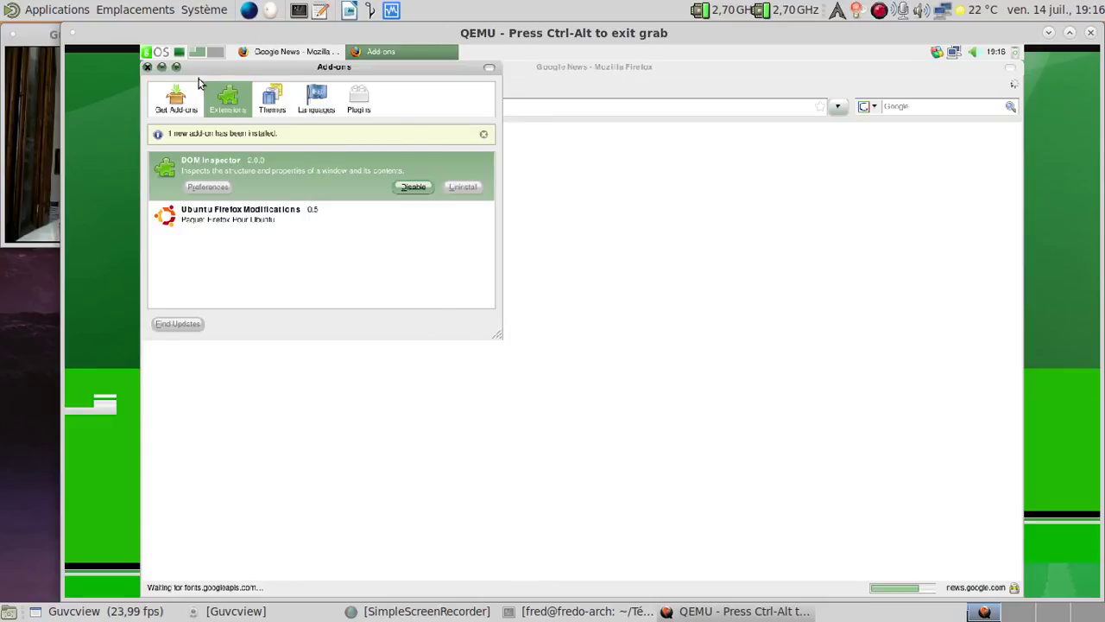
Close Add-ons, check Firefox's version in About Mozilla Firefox, then close Firefox.
{"action": "left_click", "coordinate": [147, 67]}
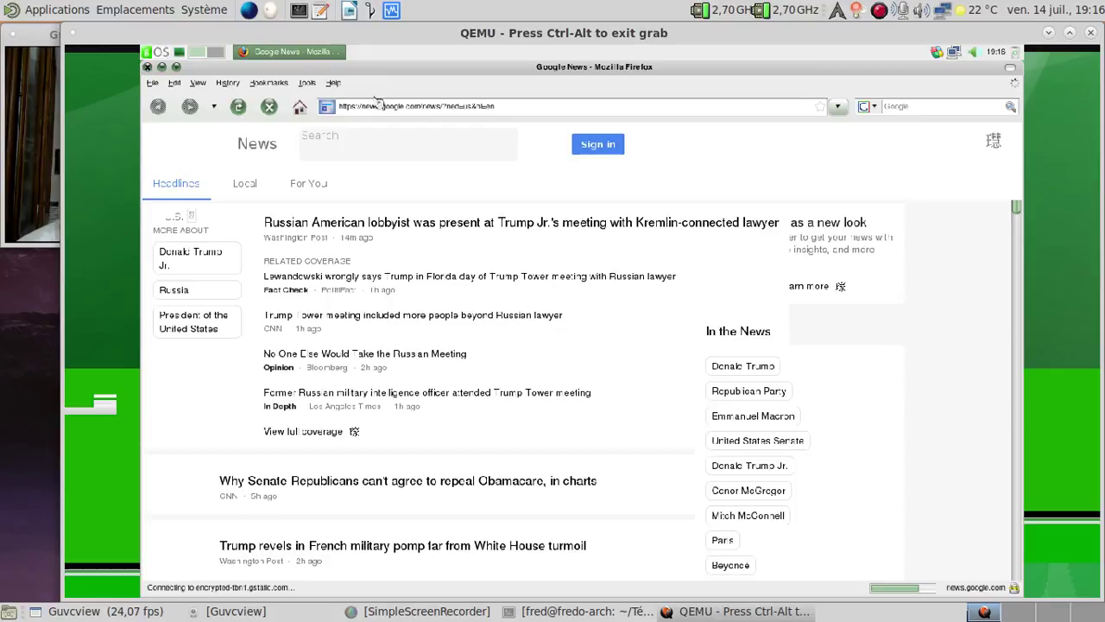
{"action": "left_click", "coordinate": [335, 84]}
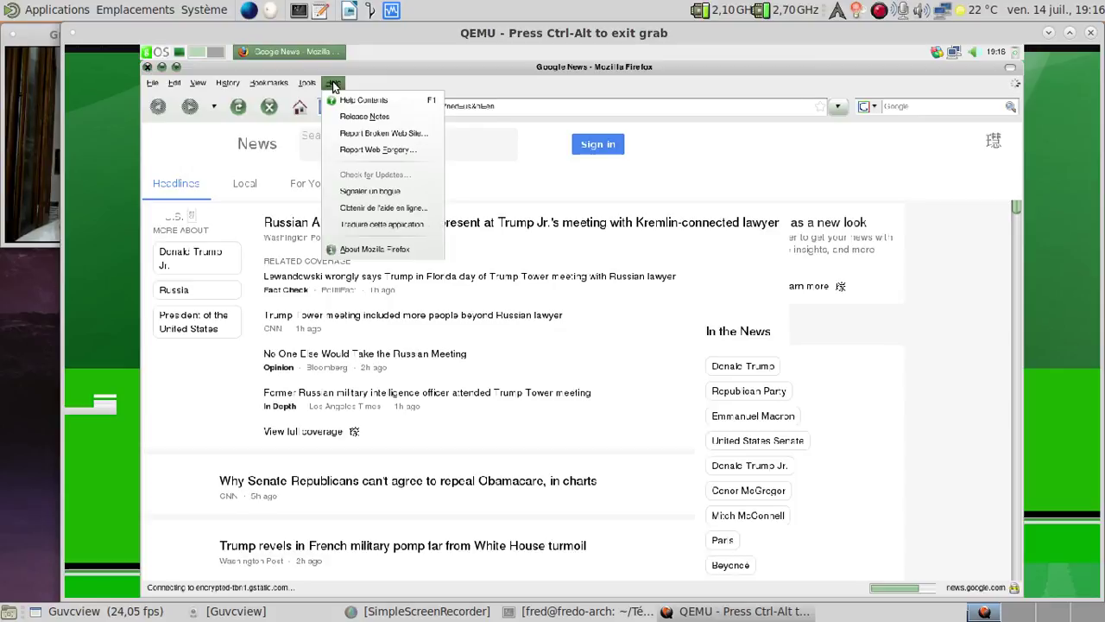
{"action": "left_click", "coordinate": [390, 248]}
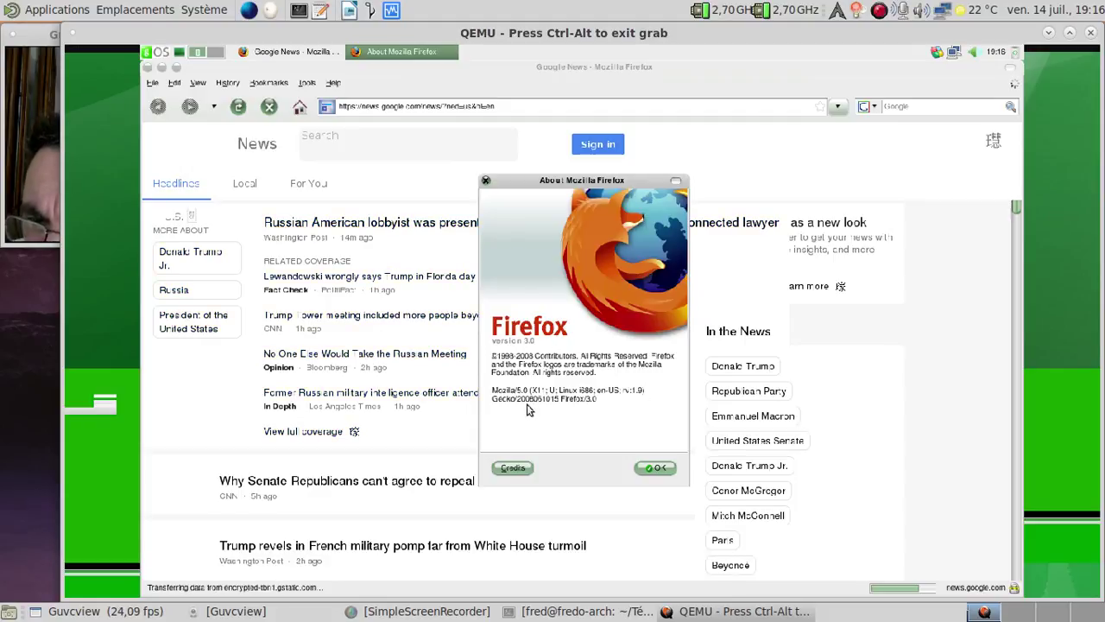
{"action": "left_click", "coordinate": [650, 467]}
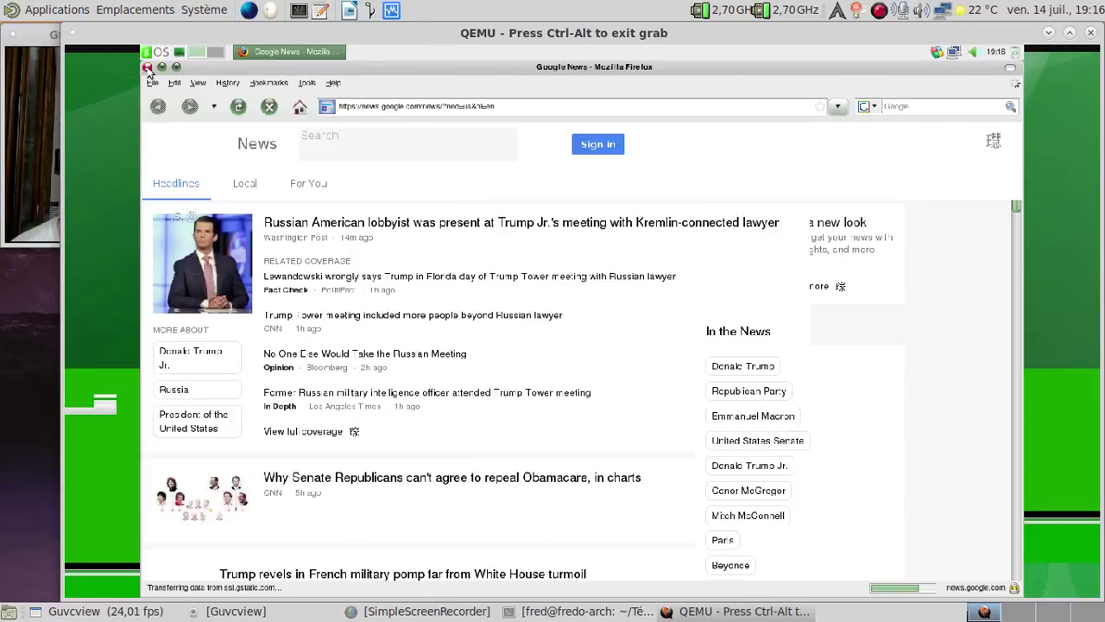
{"action": "left_click", "coordinate": [148, 68]}
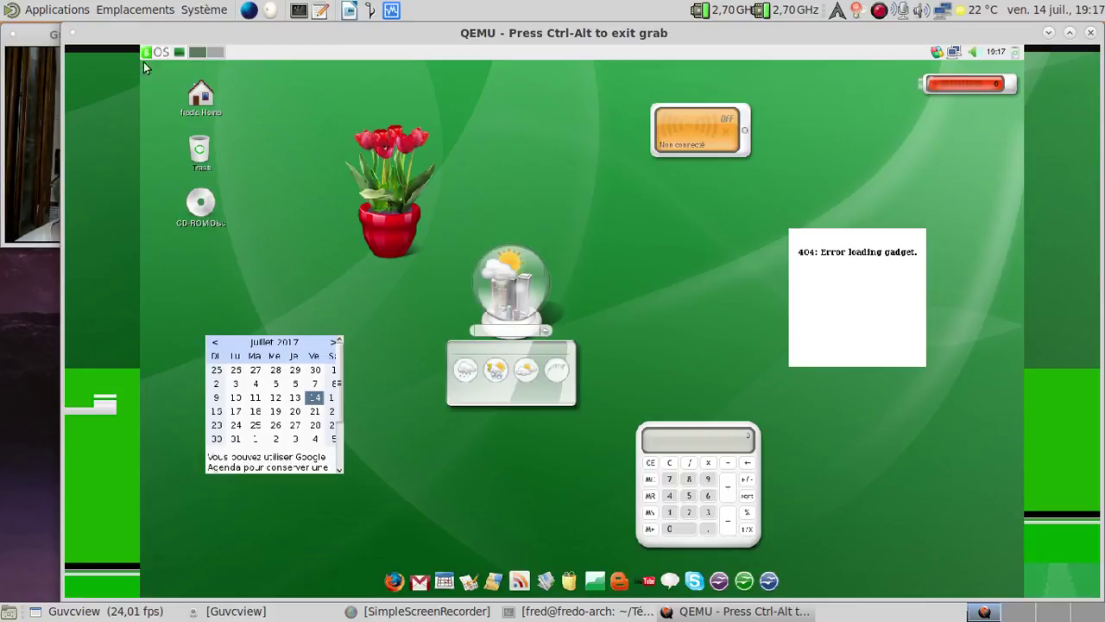
Launch Google Reader from the dock, view its discontinued notice, and close Firefox.
{"action": "left_click", "coordinate": [527, 577]}
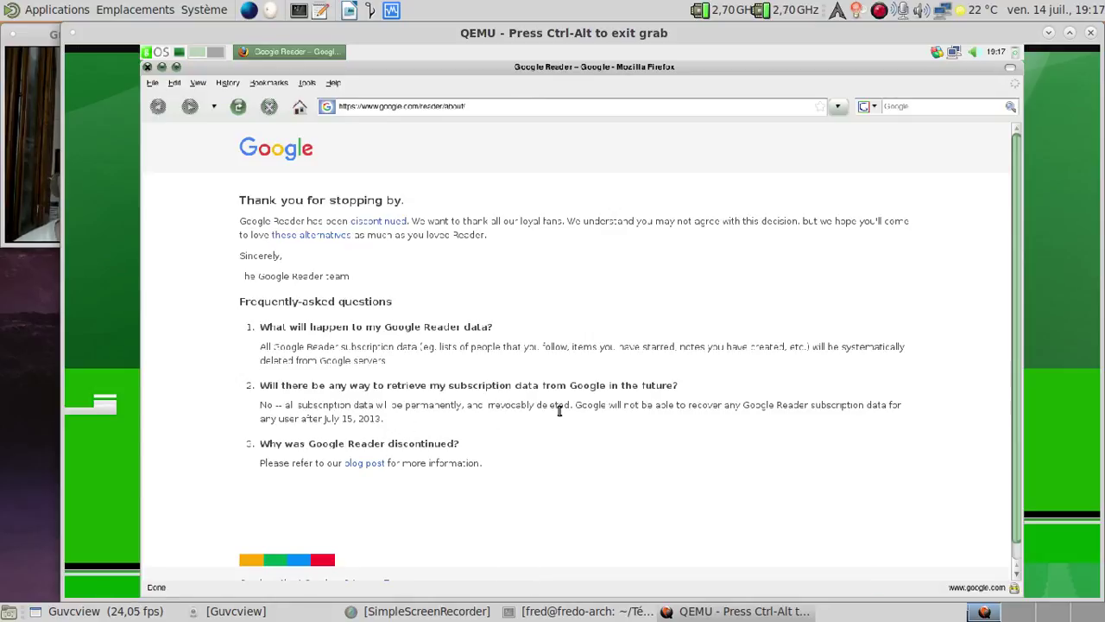
{"action": "left_click", "coordinate": [148, 68]}
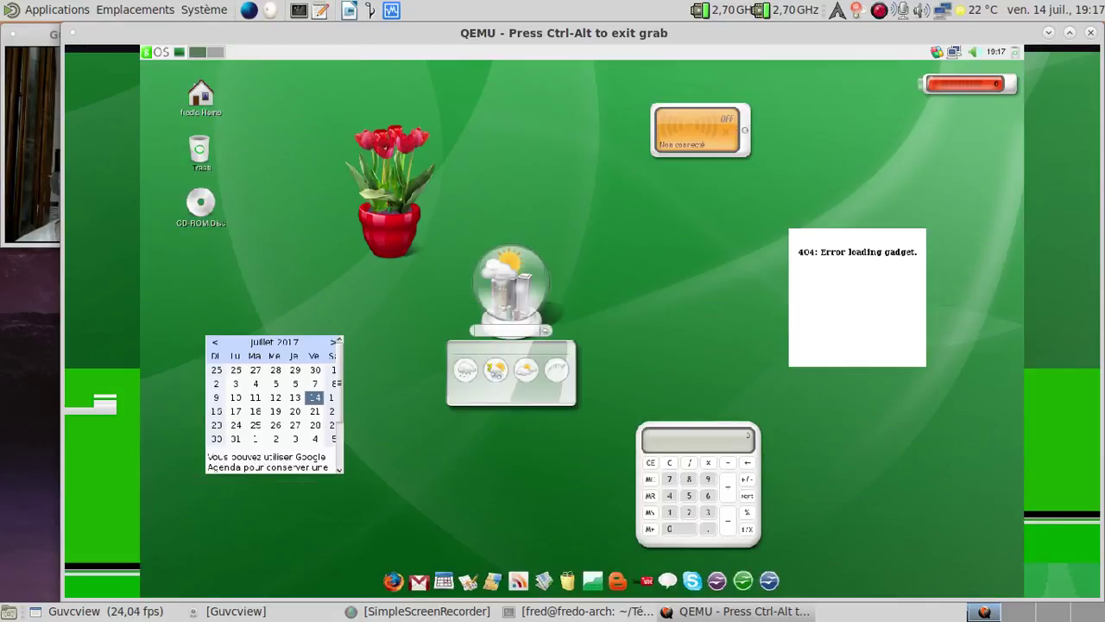
{"action": "left_click", "coordinate": [725, 577]}
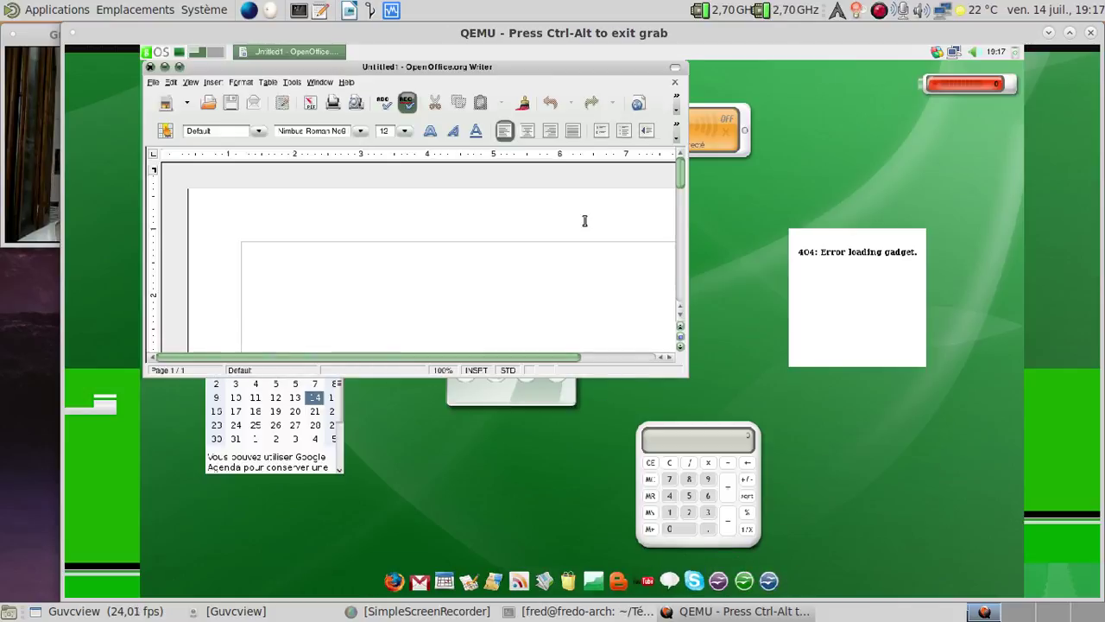
{"action": "left_click", "coordinate": [347, 83]}
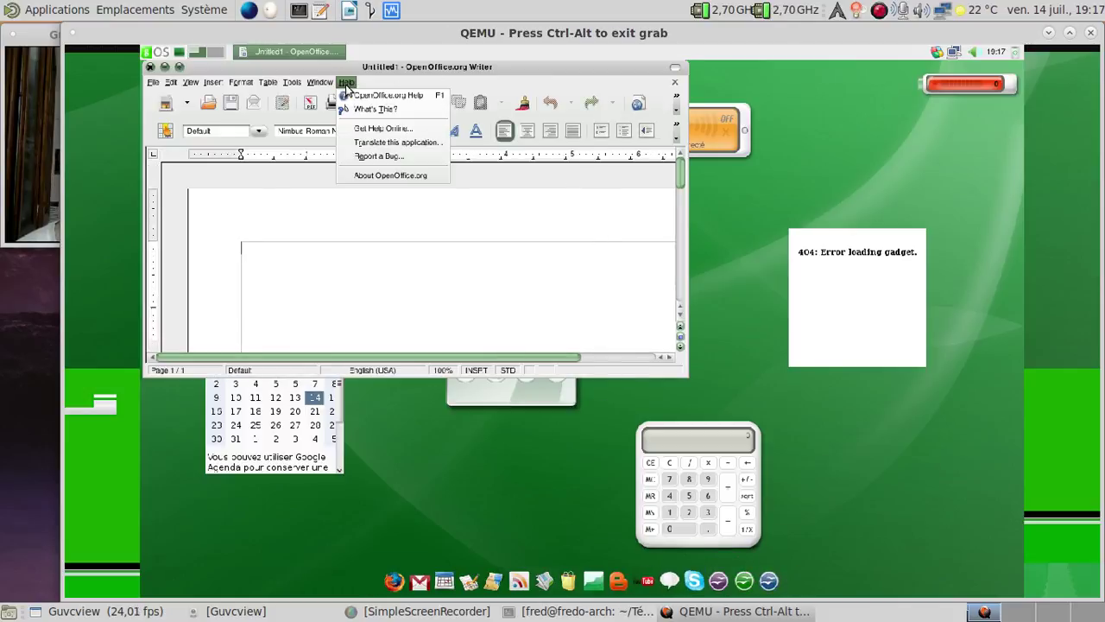
{"action": "left_click", "coordinate": [383, 178]}
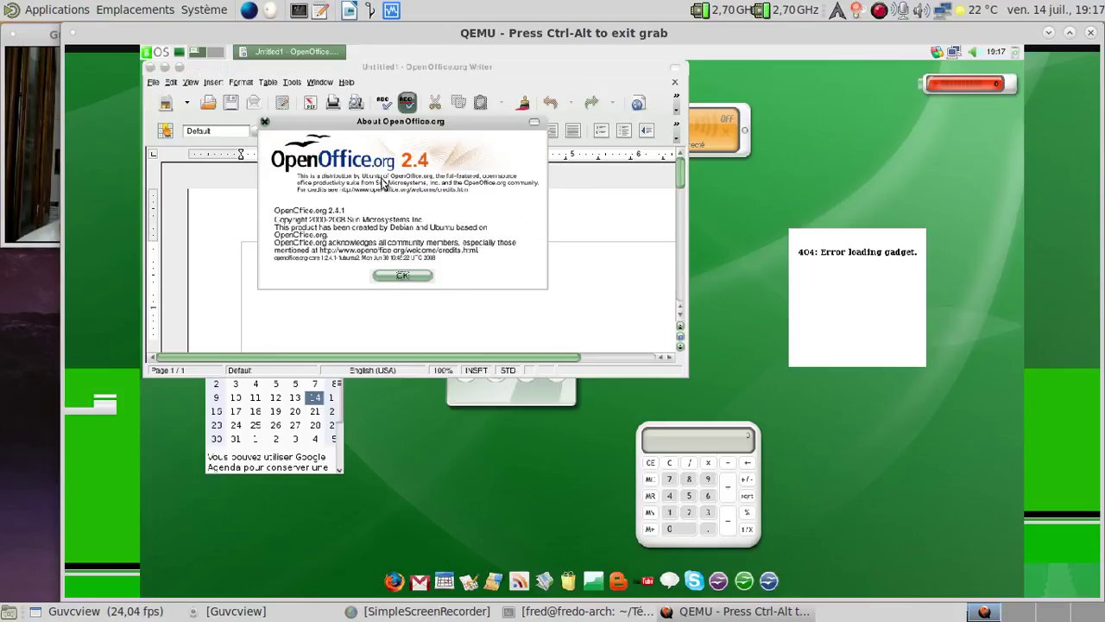
{"action": "left_click", "coordinate": [402, 276]}
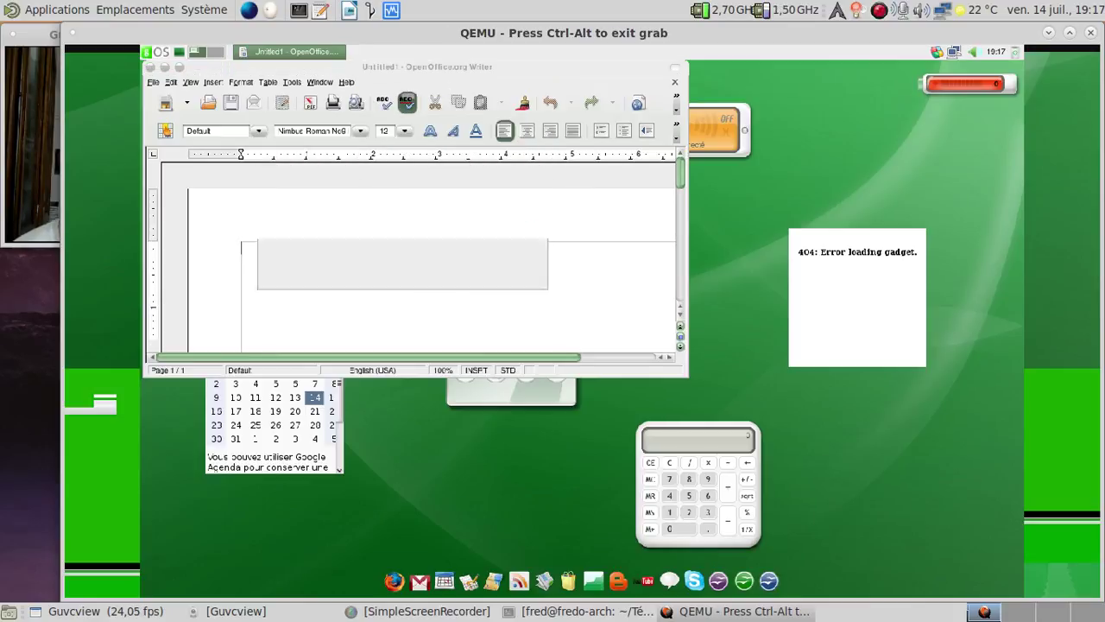
{"action": "double_click", "coordinate": [271, 73]}
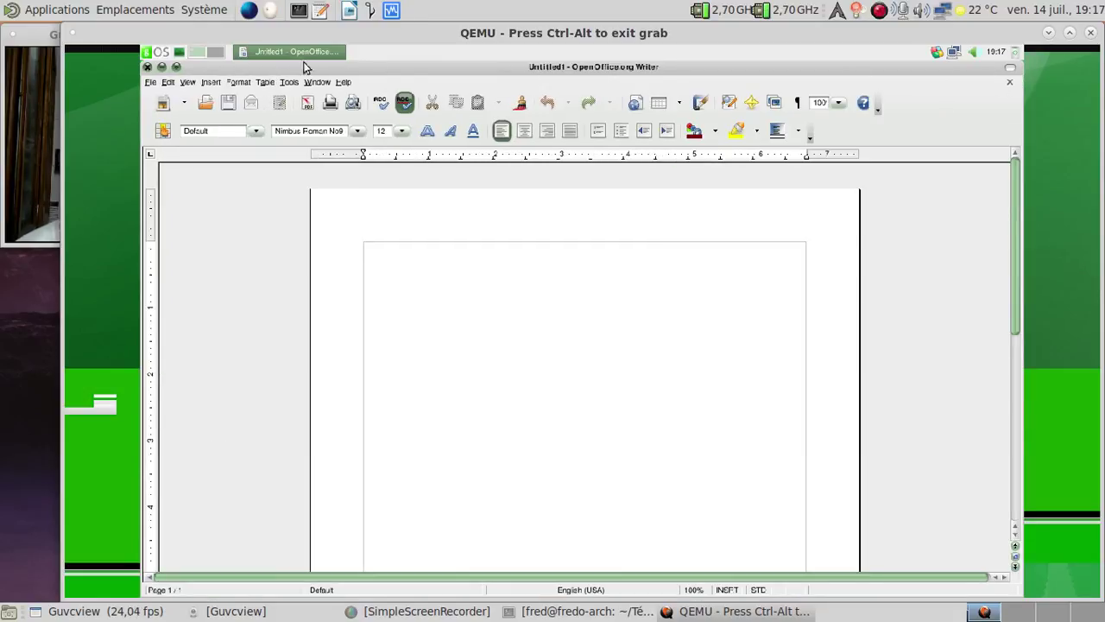
{"action": "left_click", "coordinate": [147, 67]}
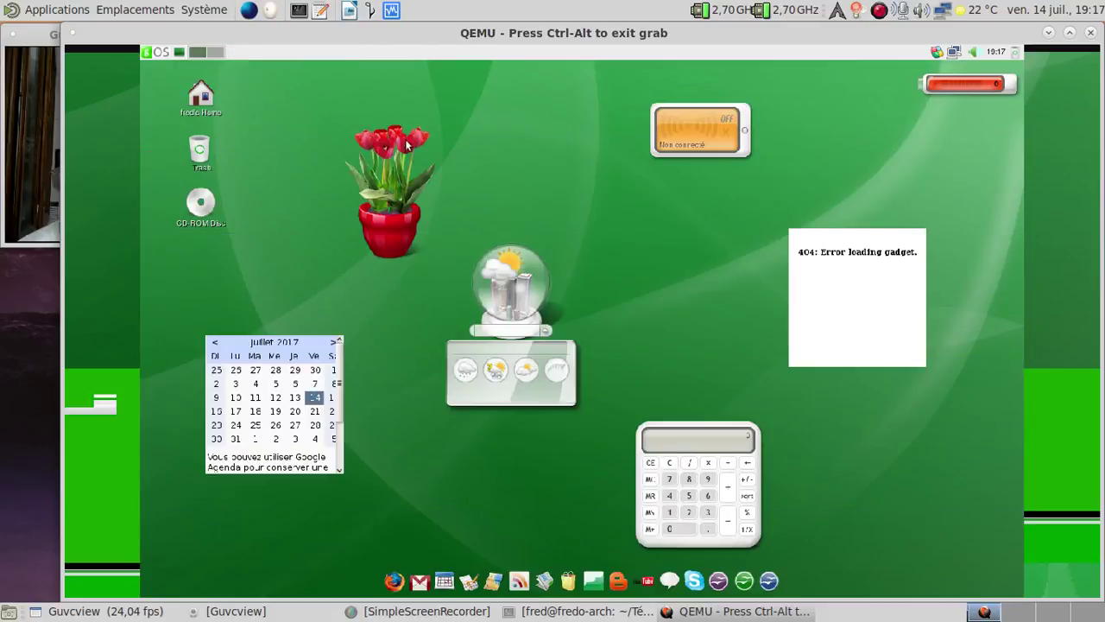